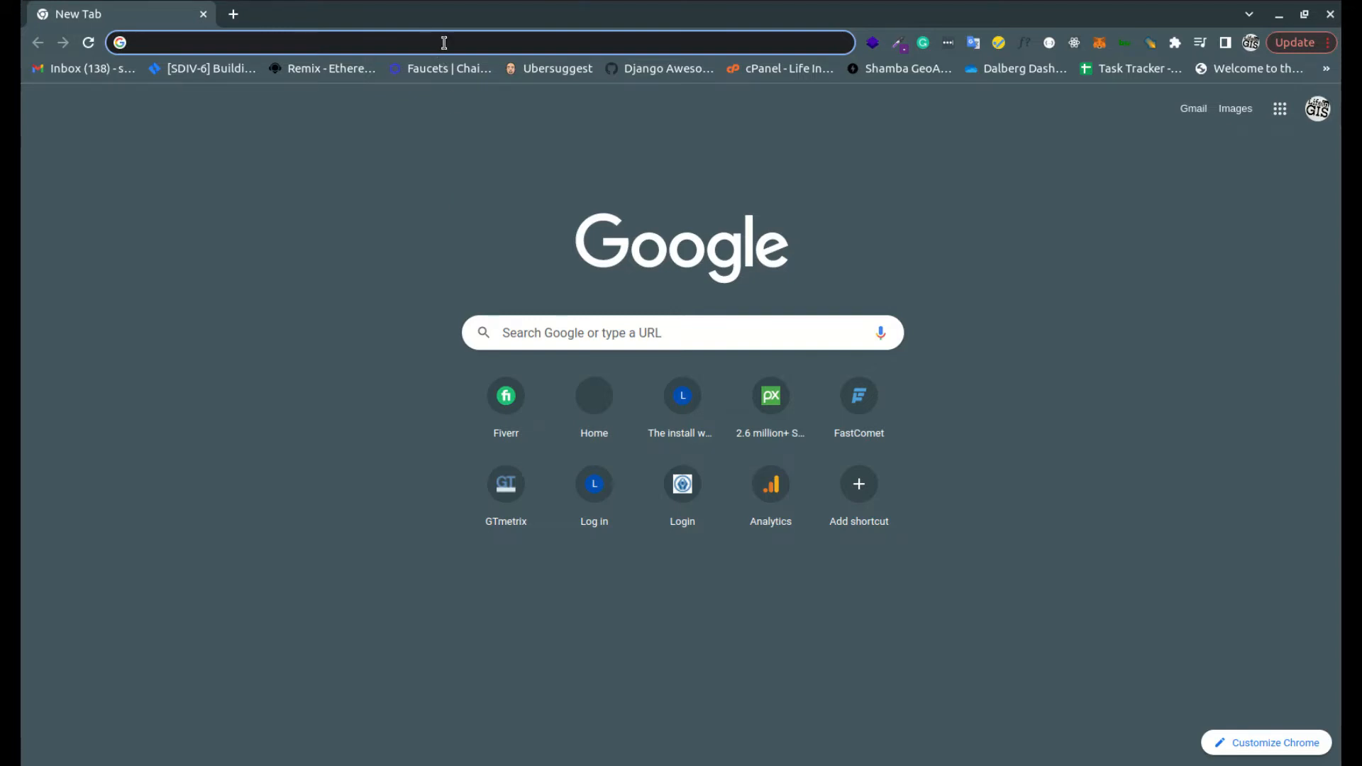
# Open the Insights Tool at insights.shamba.app and view the list of available themes
pyautogui.write('insights.shamba.app')
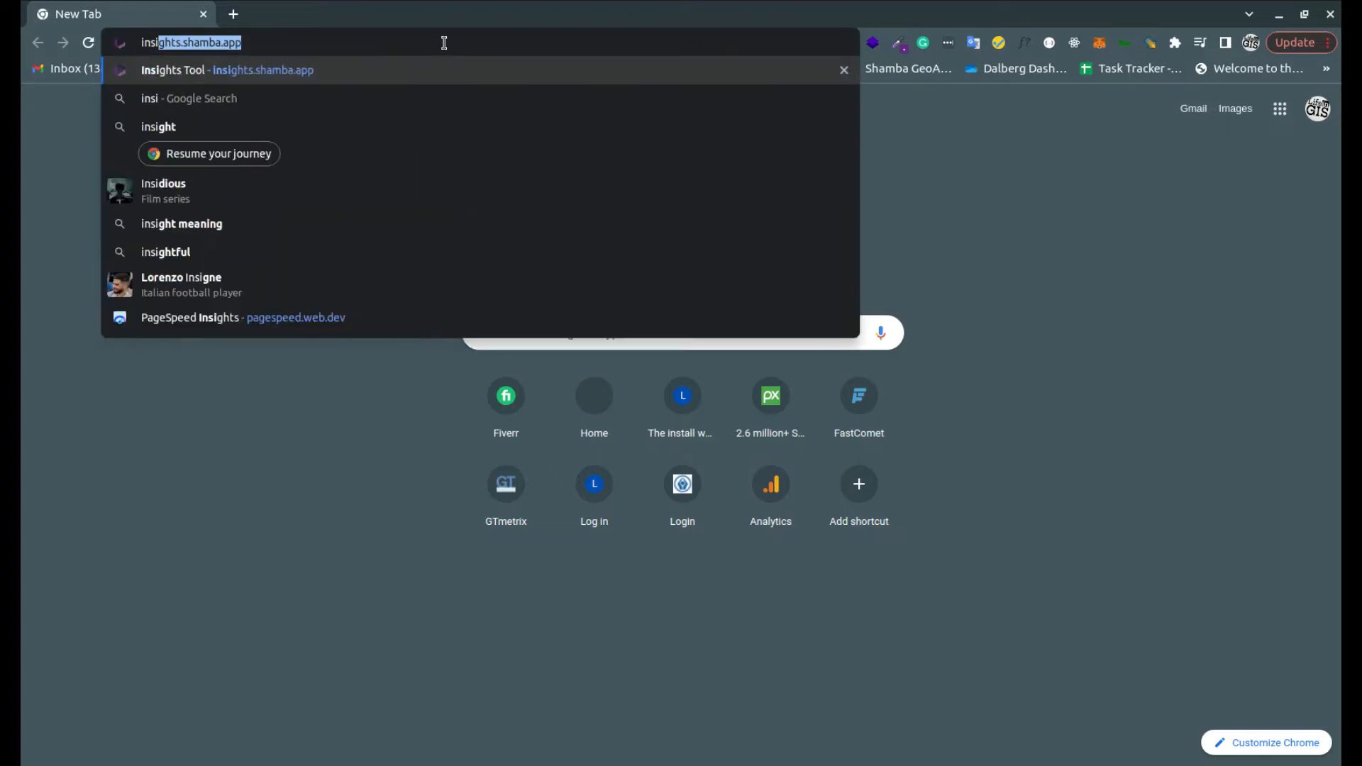
pyautogui.press('Return')
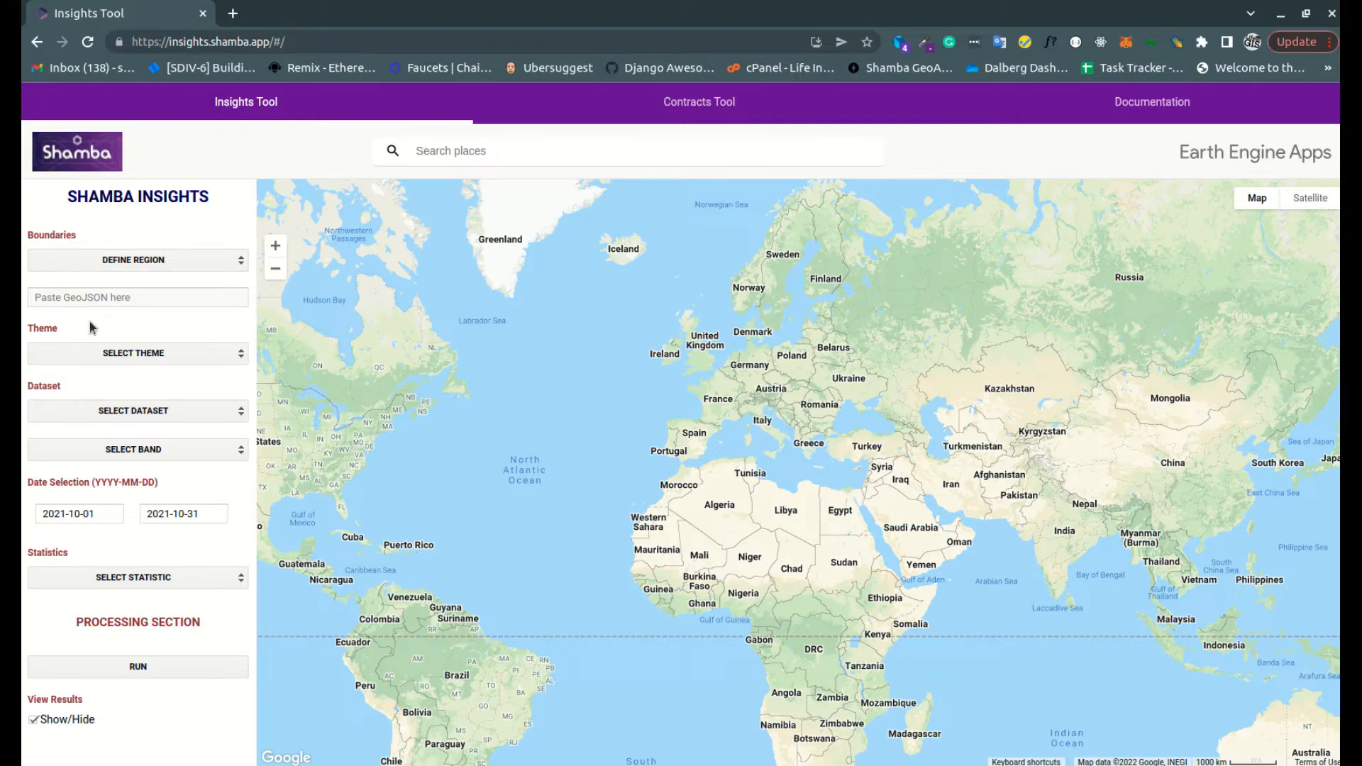
pyautogui.click(112, 354)
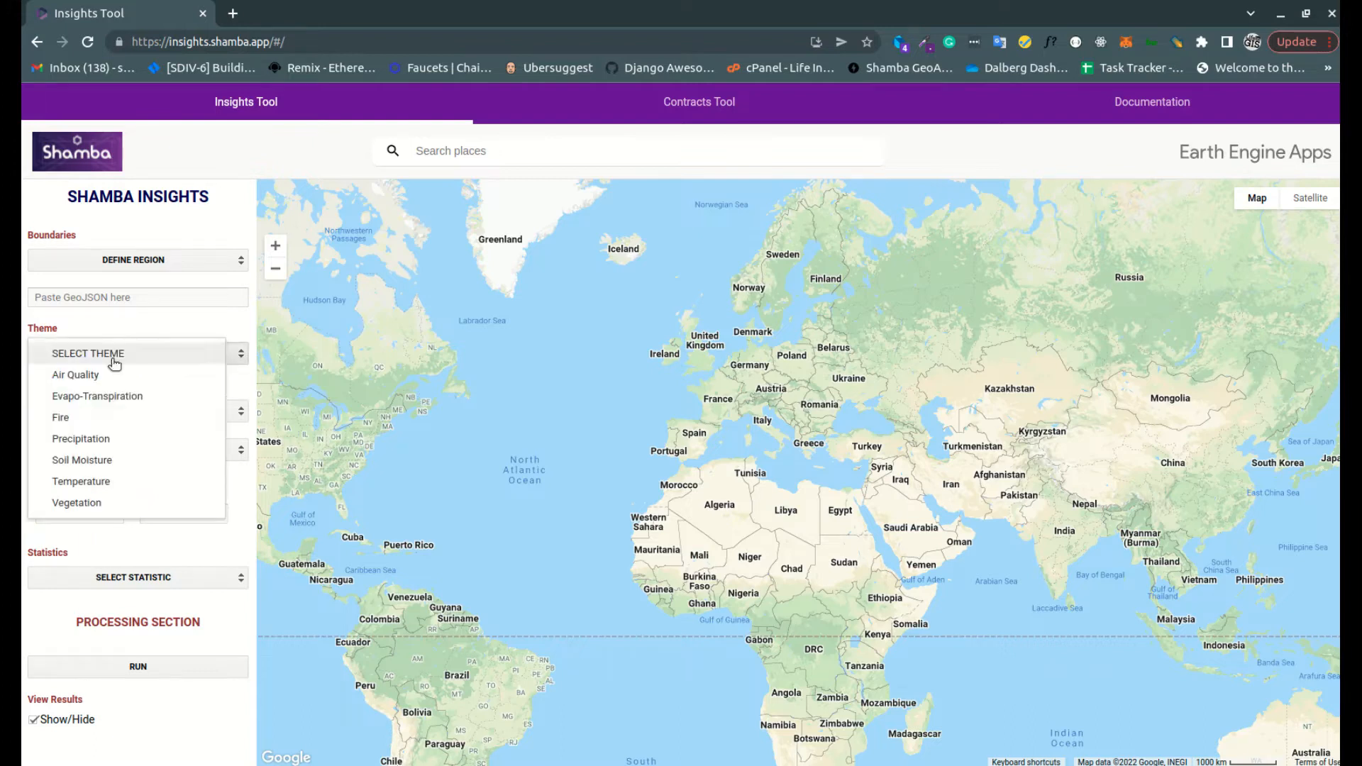
pyautogui.click(189, 316)
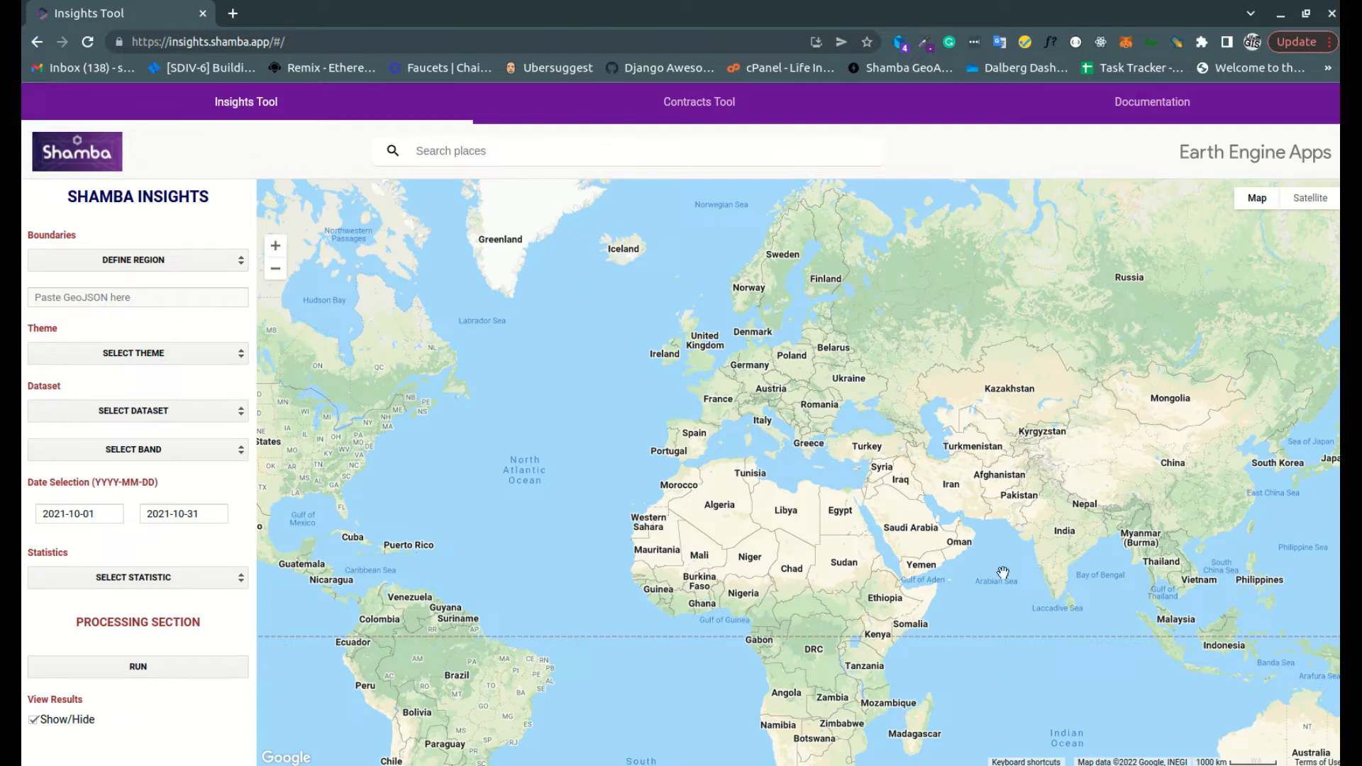
# Choose User-Drawn Boundary as the region definition for the forest reserve between Nanyuki and Chuka, north of Nairobi, Kenya
pyautogui.moveTo(811, 545); pyautogui.dragTo(810, 466)
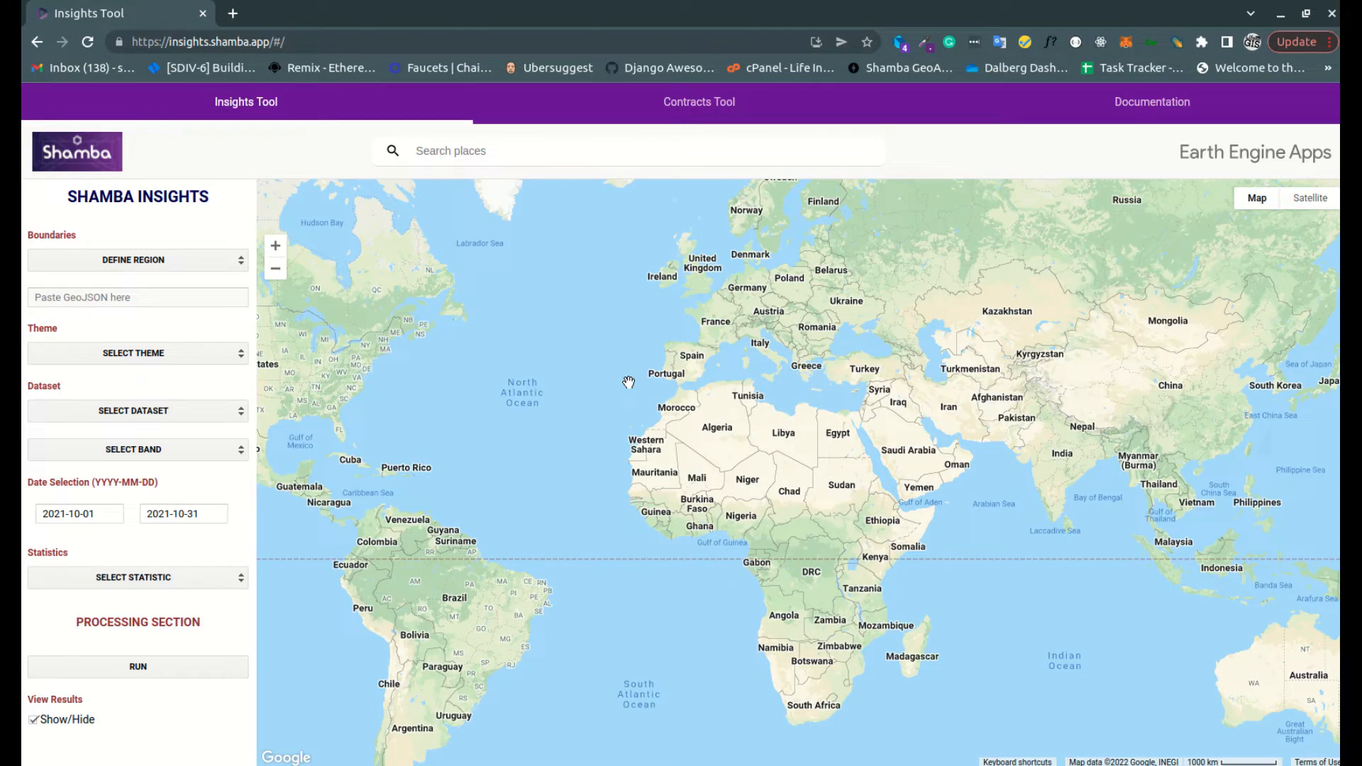
pyautogui.moveTo(660, 365); pyautogui.dragTo(657, 353)
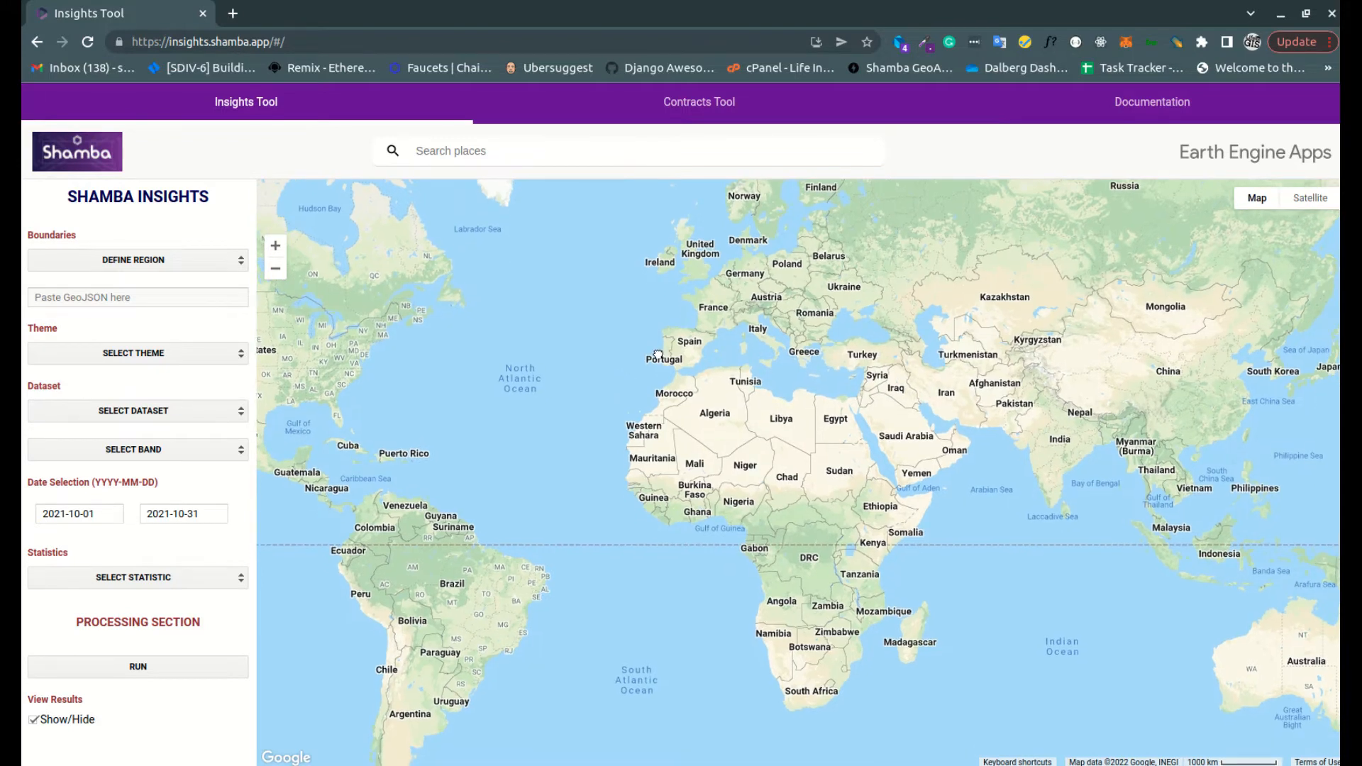
pyautogui.scroll(2, 874, 561)
pyautogui.scroll(1, 877, 468)
pyautogui.scroll(3, 877, 468)
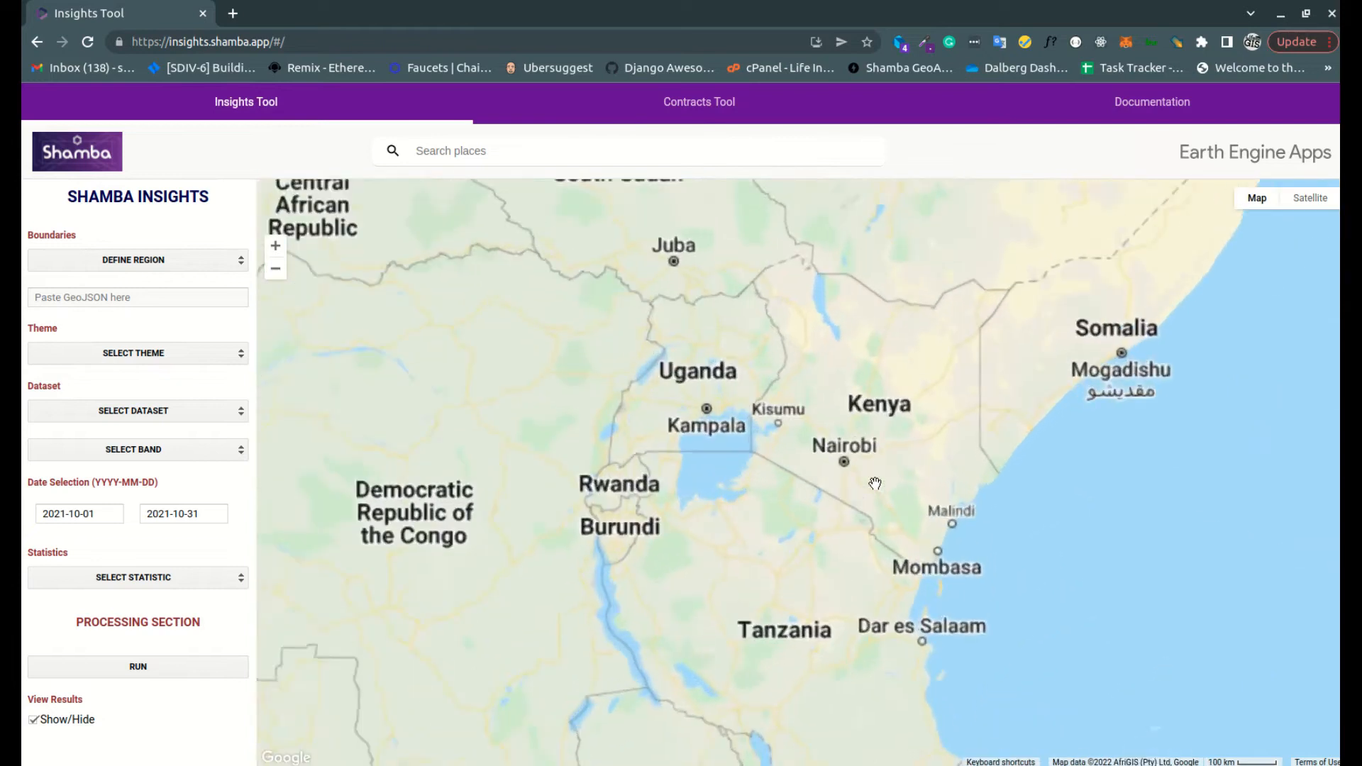
pyautogui.scroll(2, 845, 455)
pyautogui.moveTo(649, 306); pyautogui.dragTo(763, 340)
pyautogui.moveTo(727, 274); pyautogui.dragTo(872, 428)
pyautogui.moveTo(687, 388); pyautogui.dragTo(617, 319)
pyautogui.moveTo(1057, 325); pyautogui.dragTo(892, 462)
pyautogui.moveTo(901, 394); pyautogui.dragTo(853, 425)
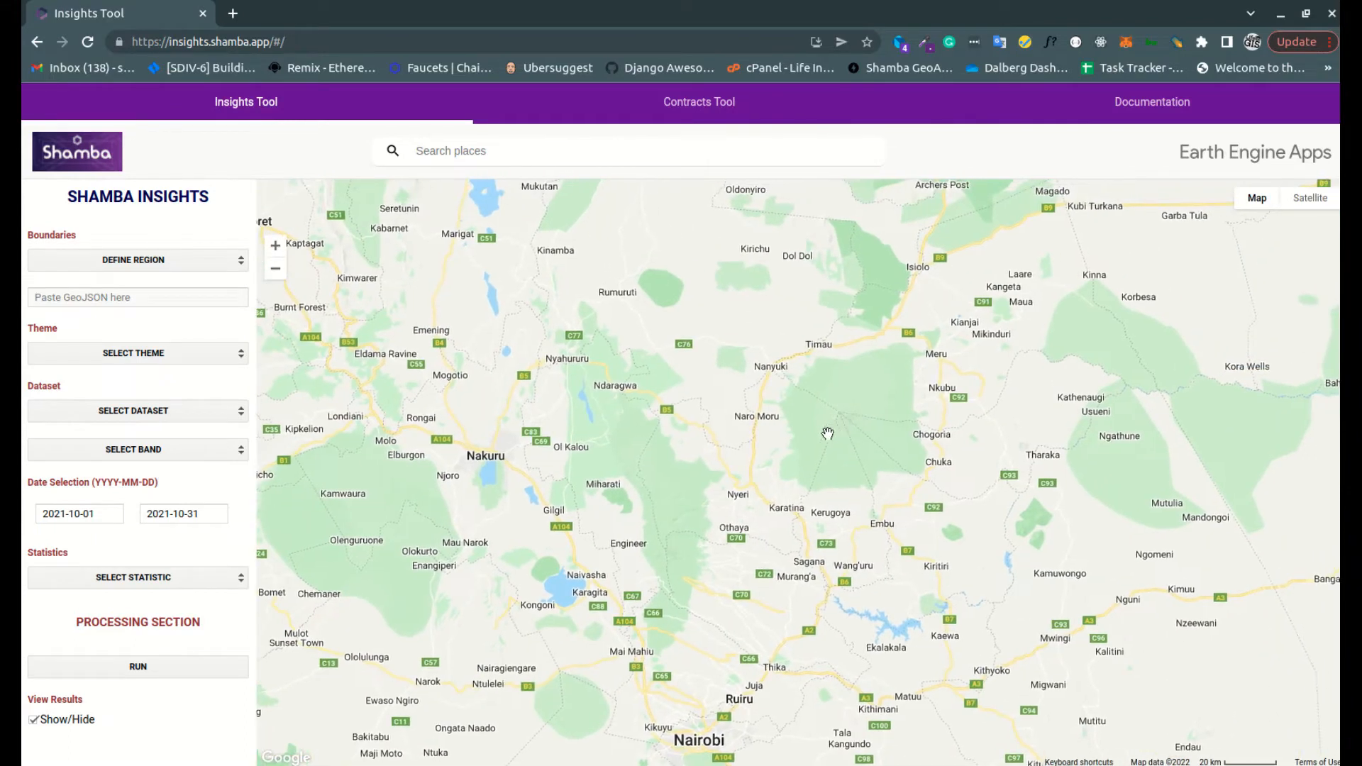
pyautogui.scroll(2, 840, 414)
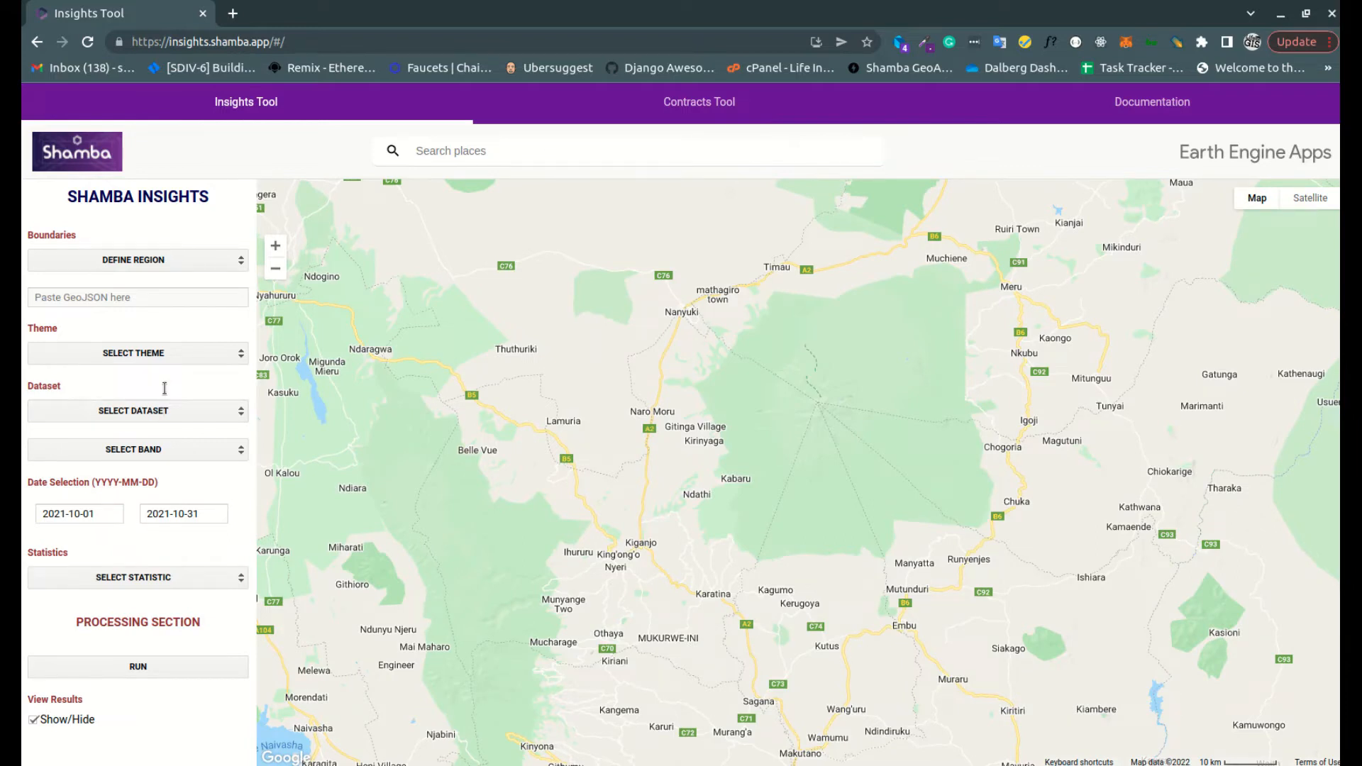
pyautogui.click(145, 256)
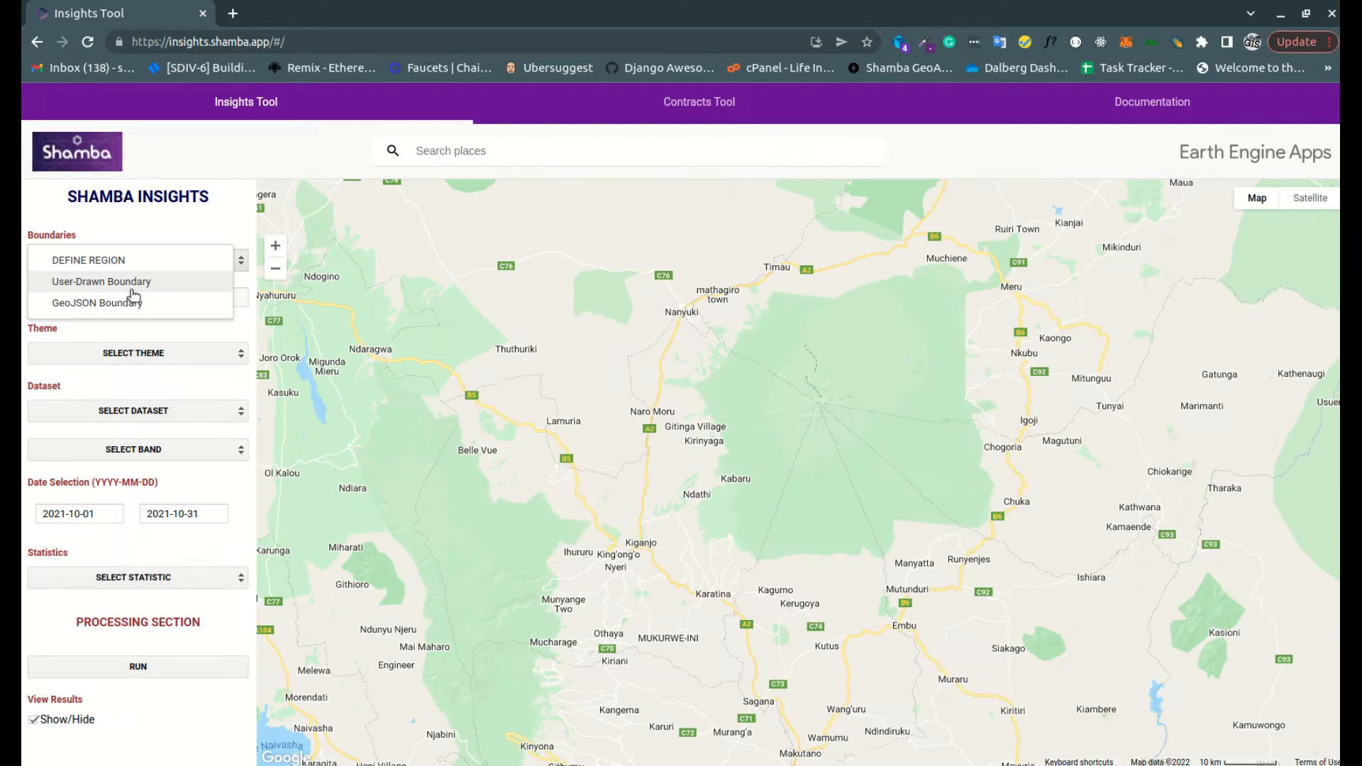
pyautogui.click(242, 304)
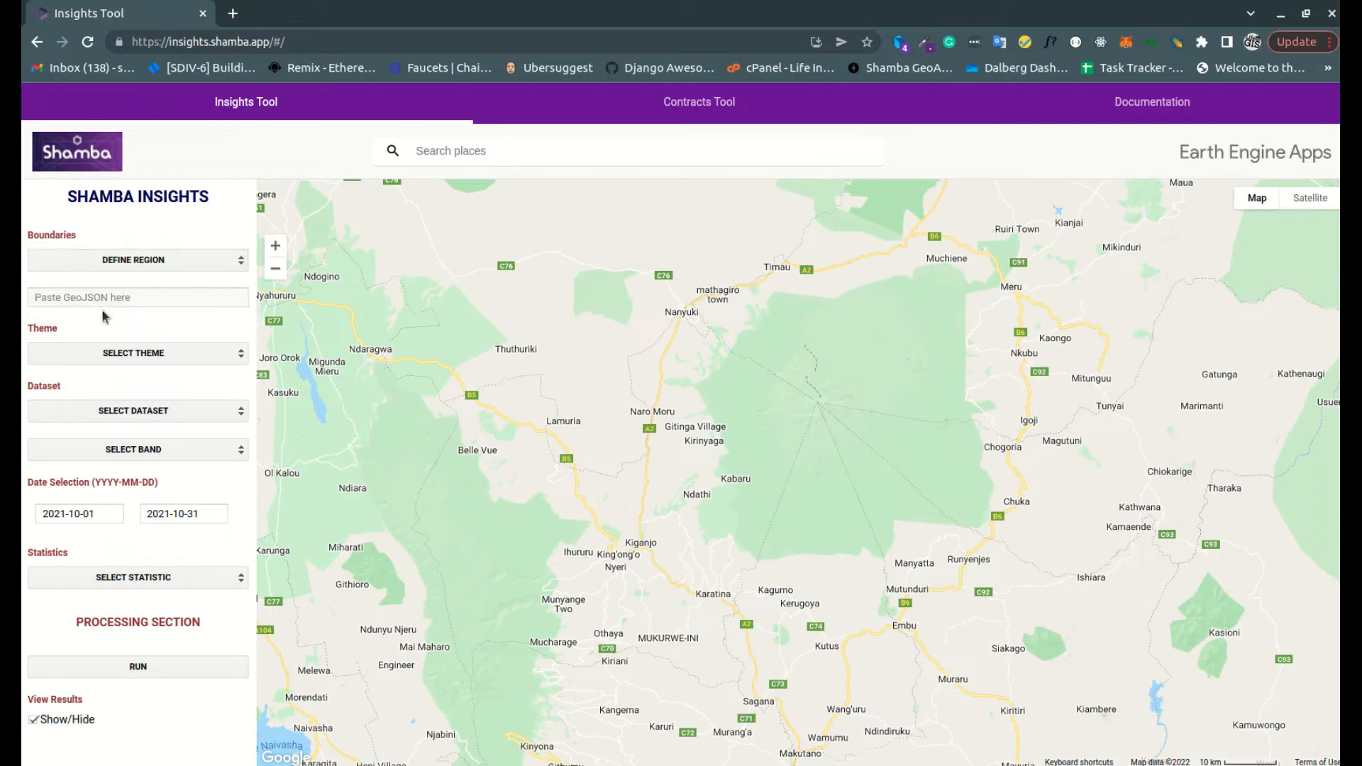
pyautogui.click(144, 261)
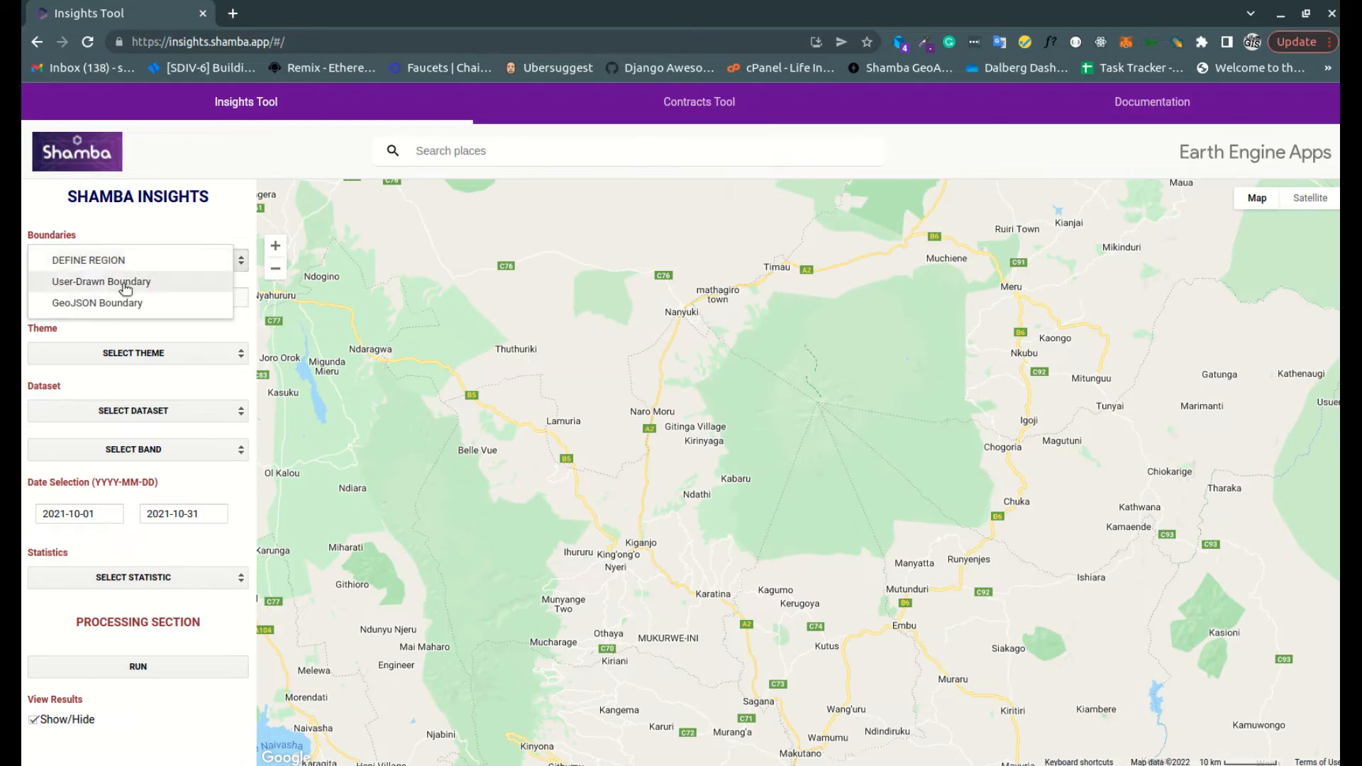
pyautogui.click(133, 278)
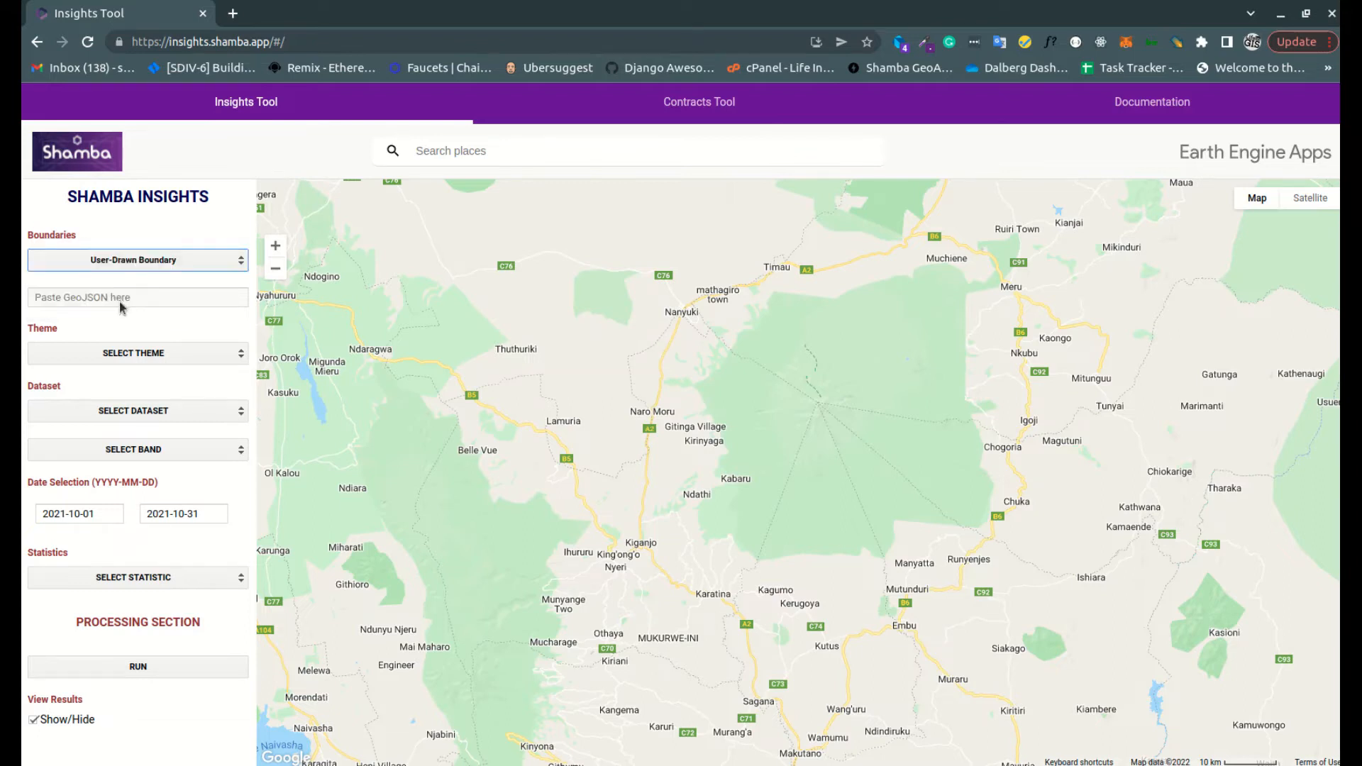
# Outline the green forest reserve between Nanyuki, Muchiene, Chuka and Manyatta with a closed polygon and dismiss the chat notification
pyautogui.click(694, 384)
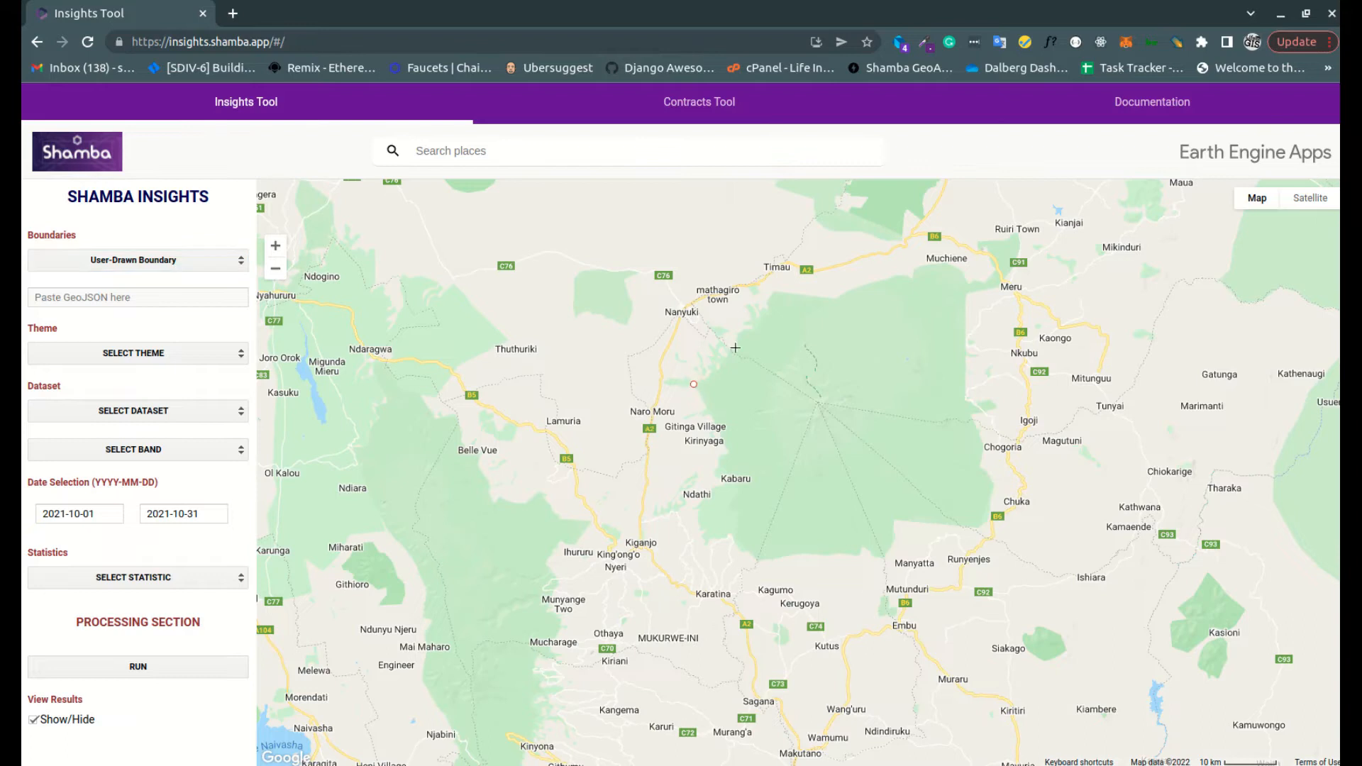
pyautogui.click(746, 324)
pyautogui.moveTo(778, 291); pyautogui.dragTo(866, 306)
pyautogui.click(861, 306)
pyautogui.click(924, 315)
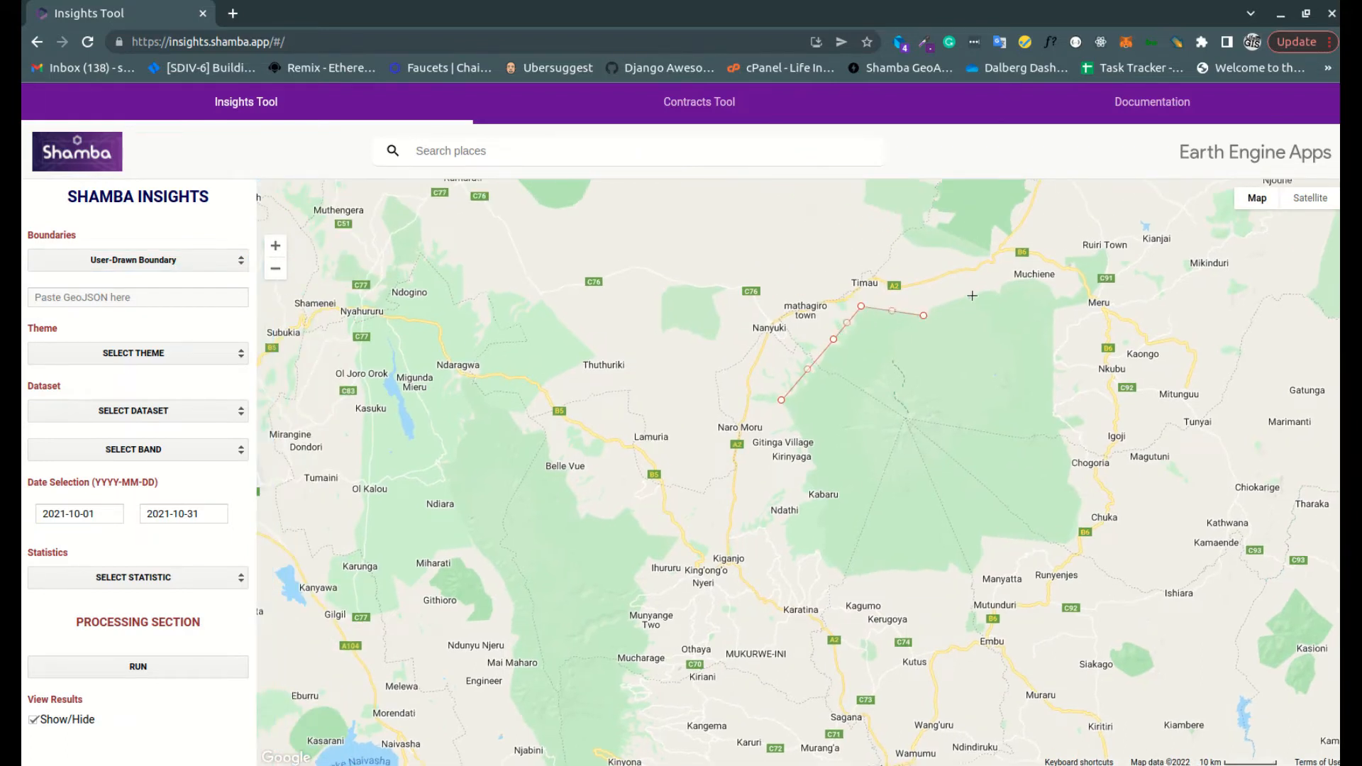
pyautogui.click(1033, 276)
pyautogui.click(1060, 298)
pyautogui.click(1056, 418)
pyautogui.click(1080, 516)
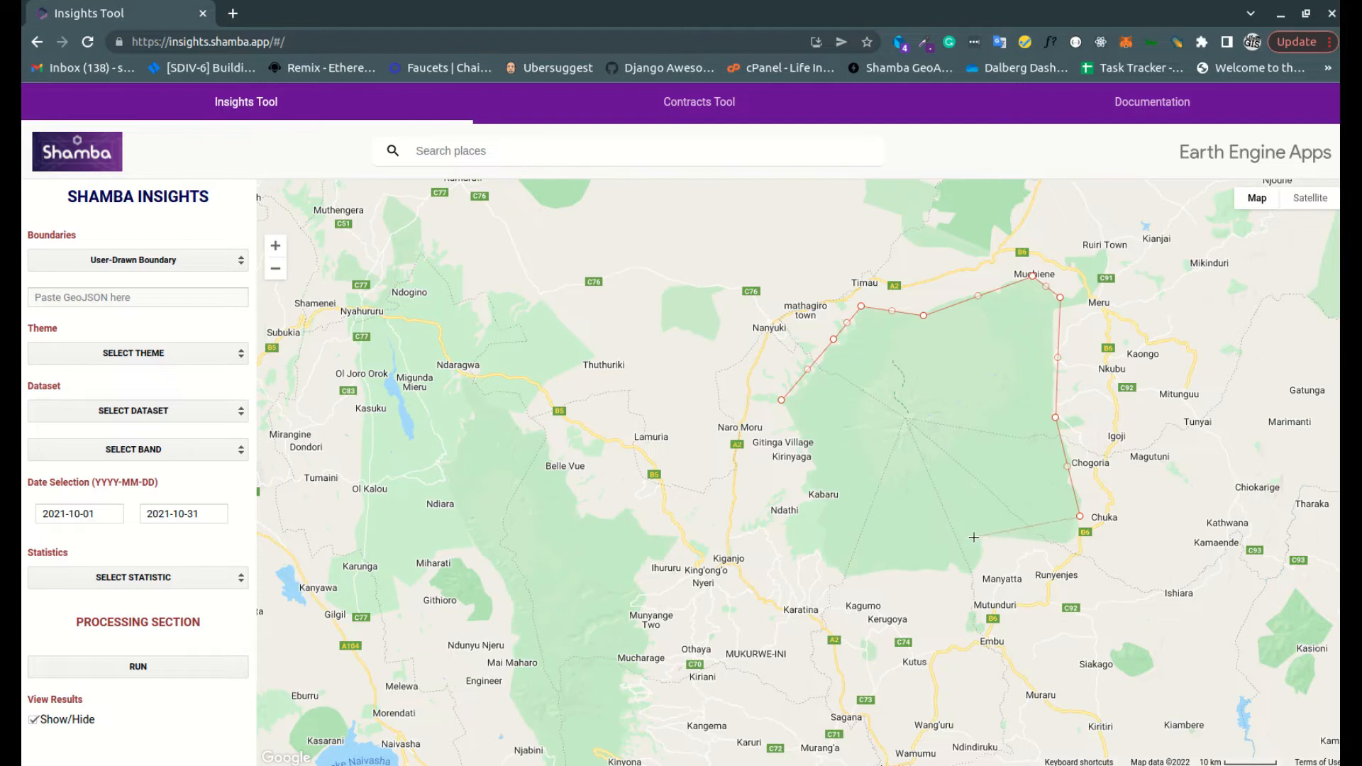
pyautogui.click(1066, 547)
pyautogui.click(982, 537)
pyautogui.click(971, 578)
pyautogui.click(841, 577)
pyautogui.click(786, 554)
pyautogui.click(783, 508)
pyautogui.click(809, 459)
pyautogui.click(781, 400)
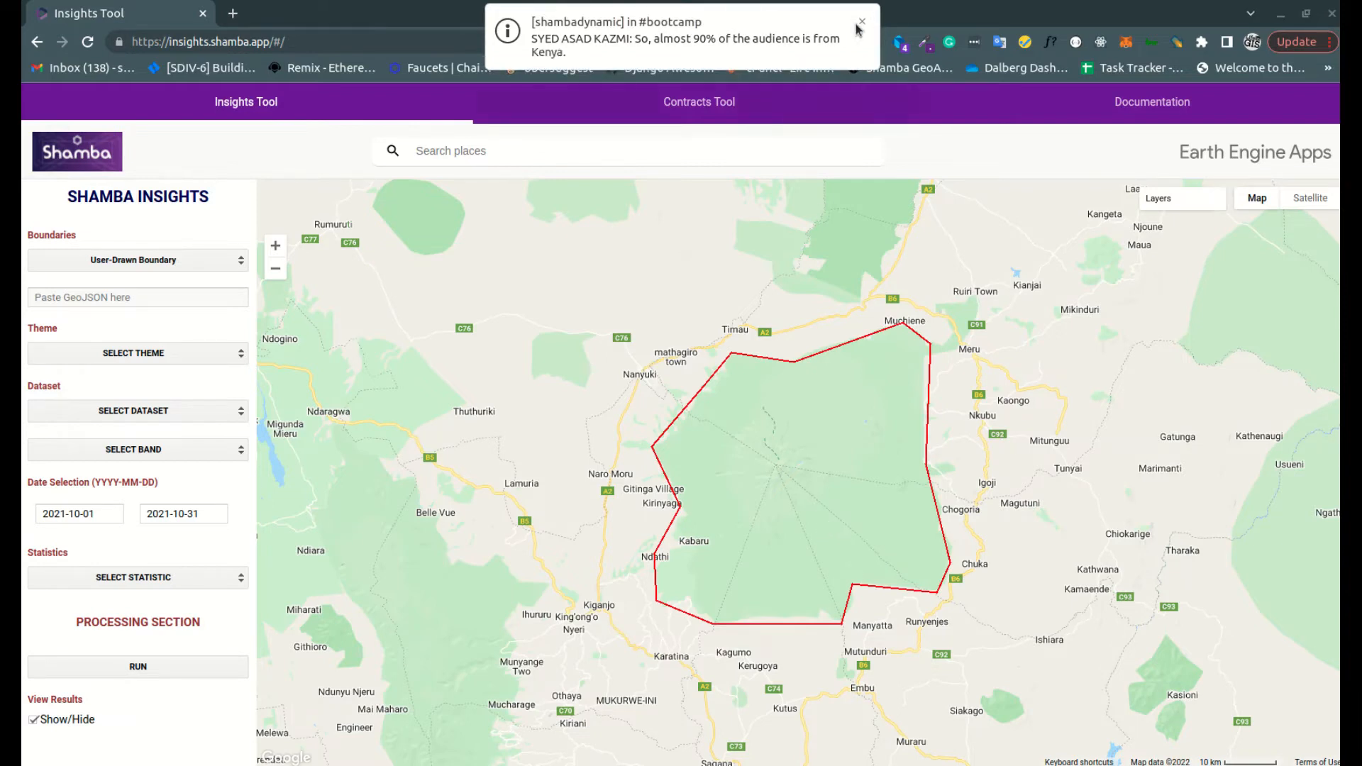
pyautogui.click(862, 27)
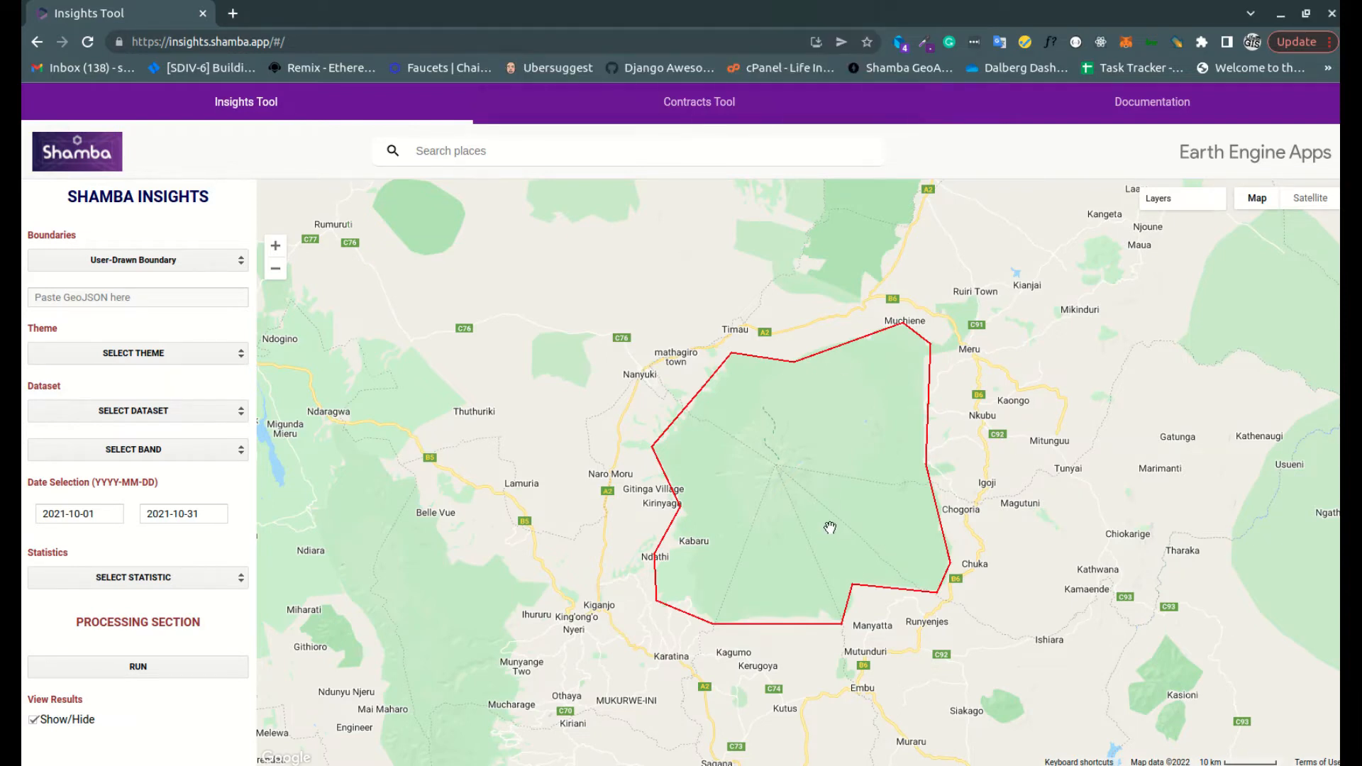
# Set the analysis theme to Vegetation for the drawn region
pyautogui.moveTo(796, 480); pyautogui.dragTo(787, 433)
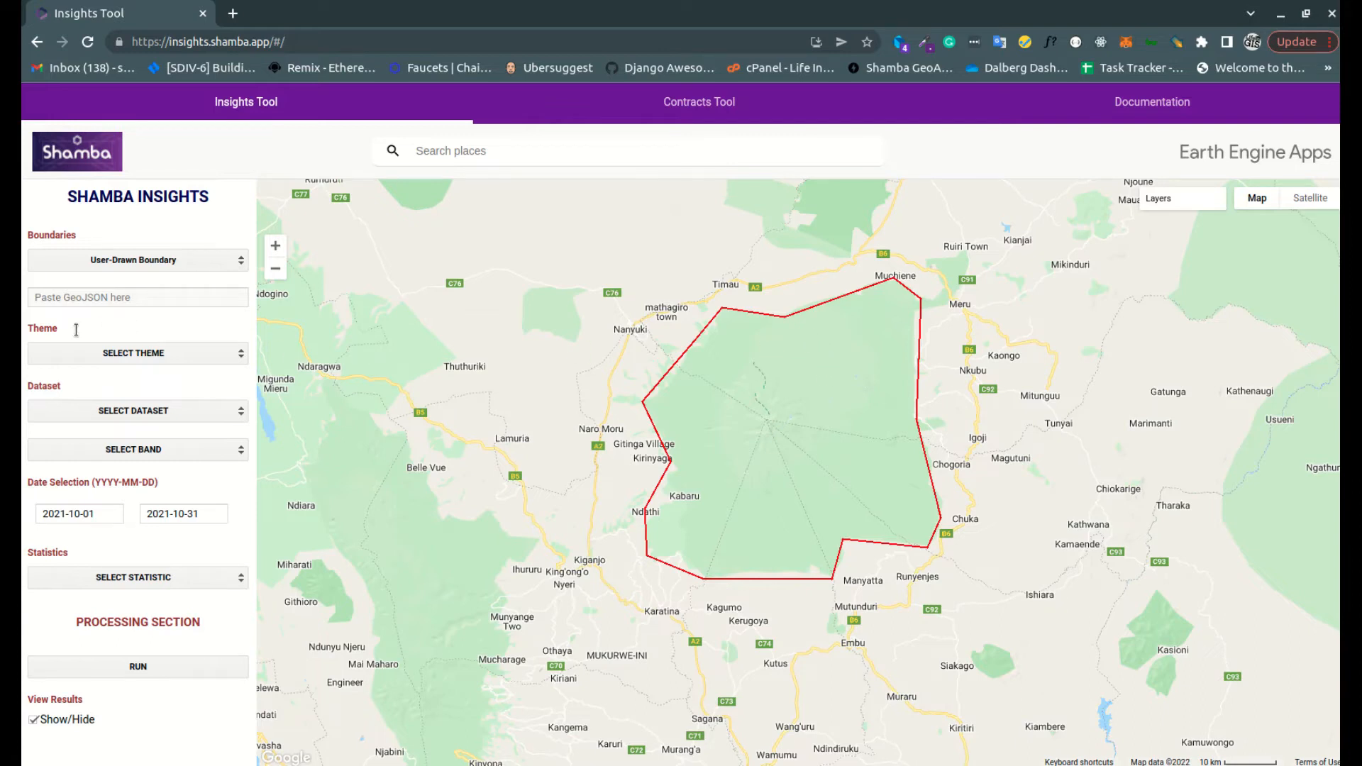
pyautogui.click(118, 357)
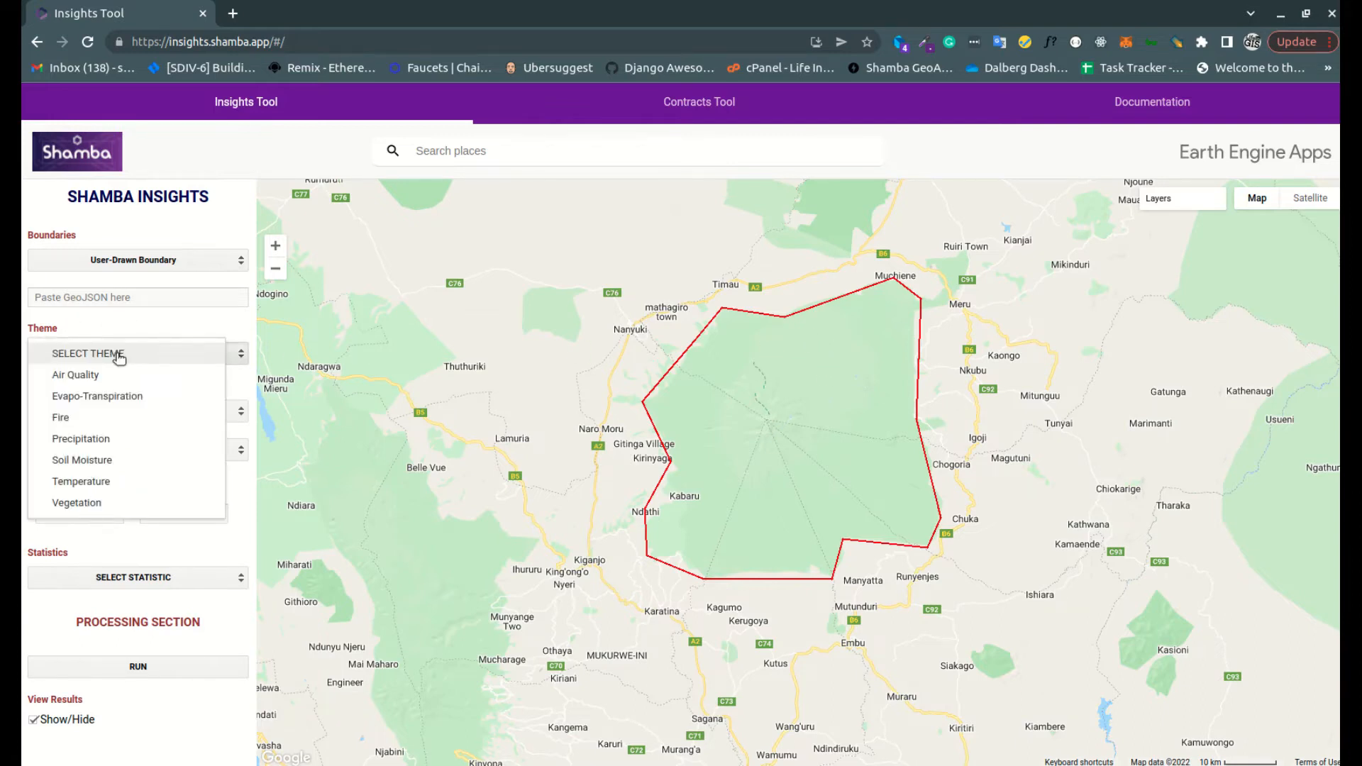
pyautogui.click(98, 503)
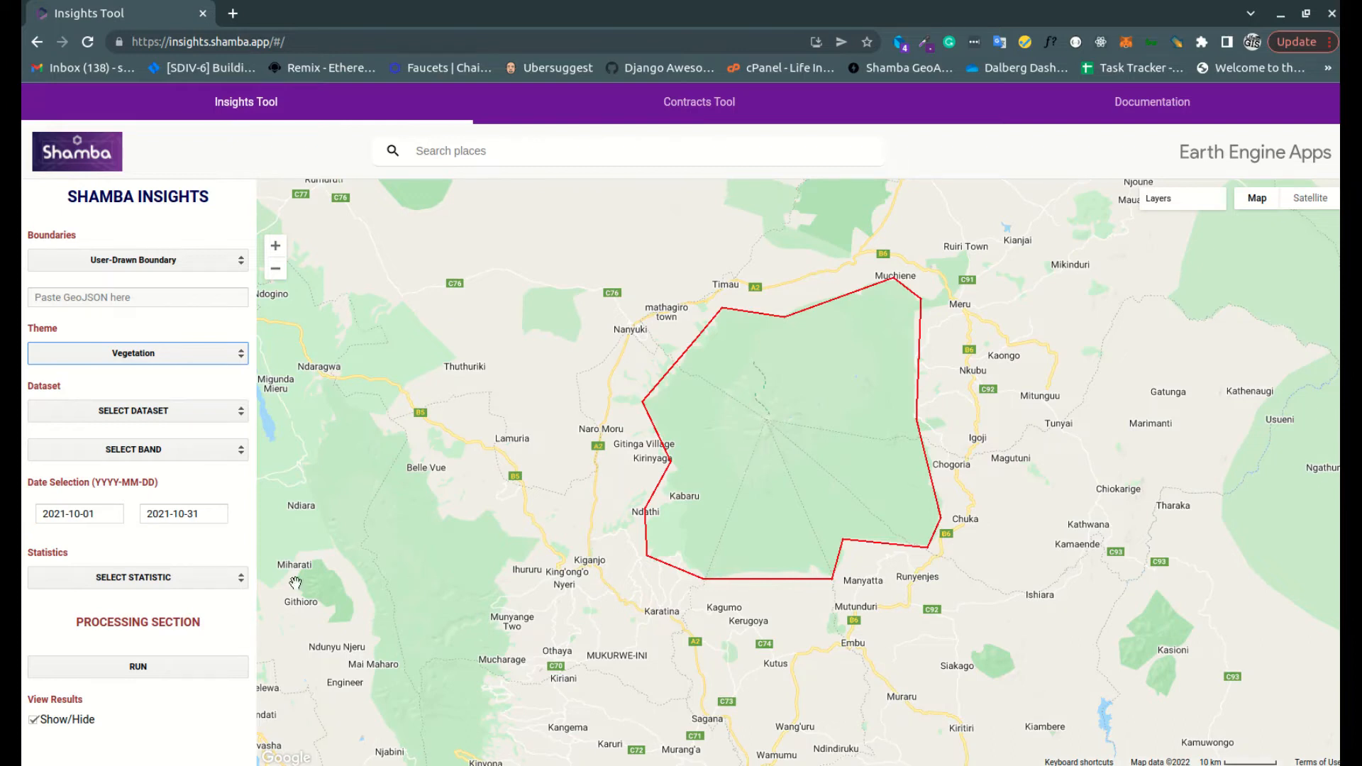
# Select the Sentinel_2_VI dataset with the NDVI band
pyautogui.click(141, 419)
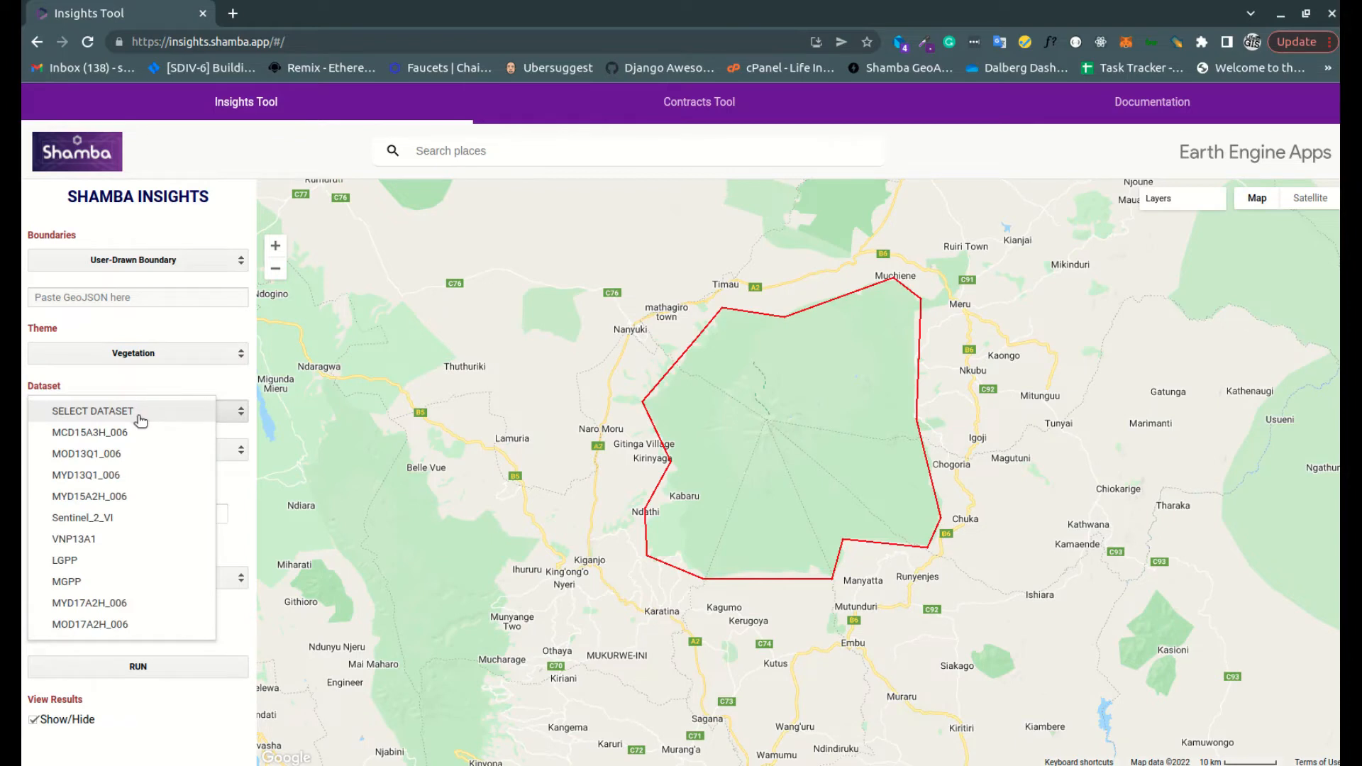
pyautogui.click(118, 519)
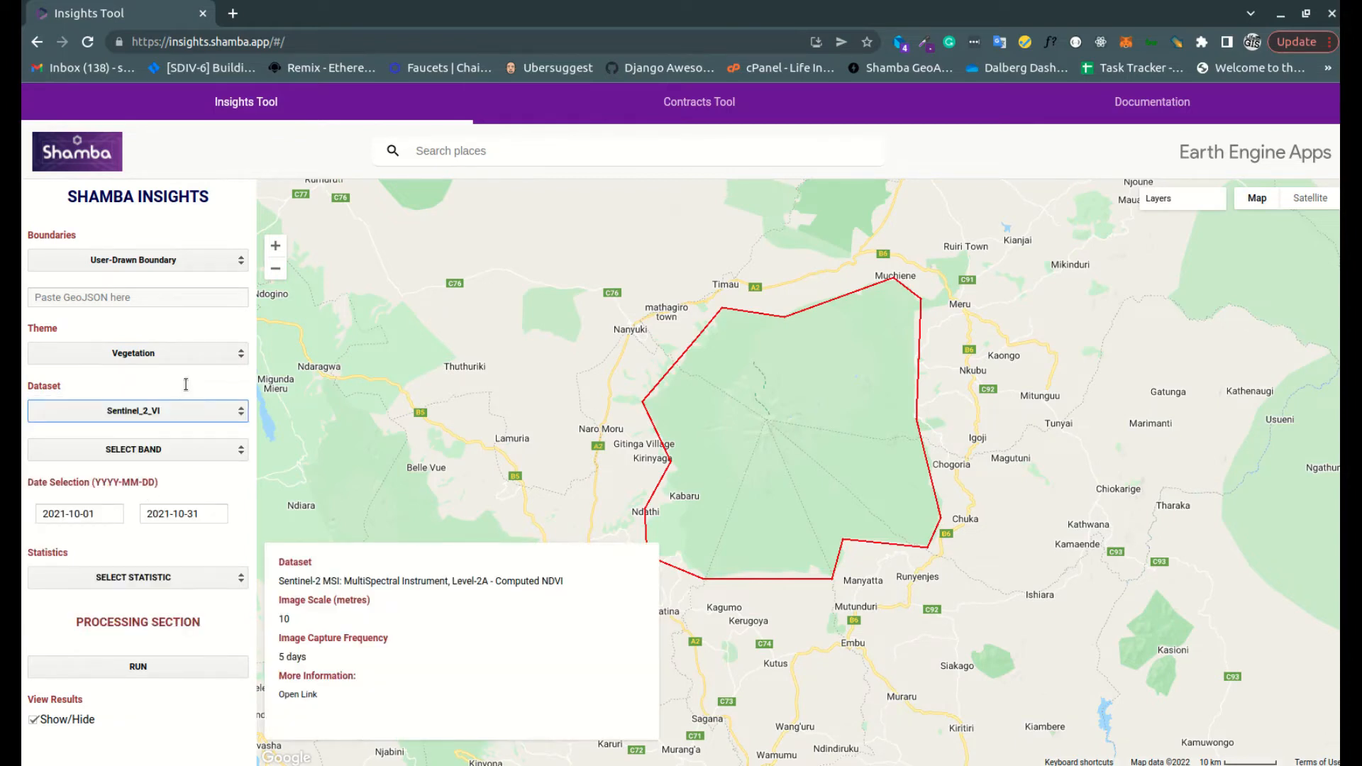
pyautogui.click(280, 564)
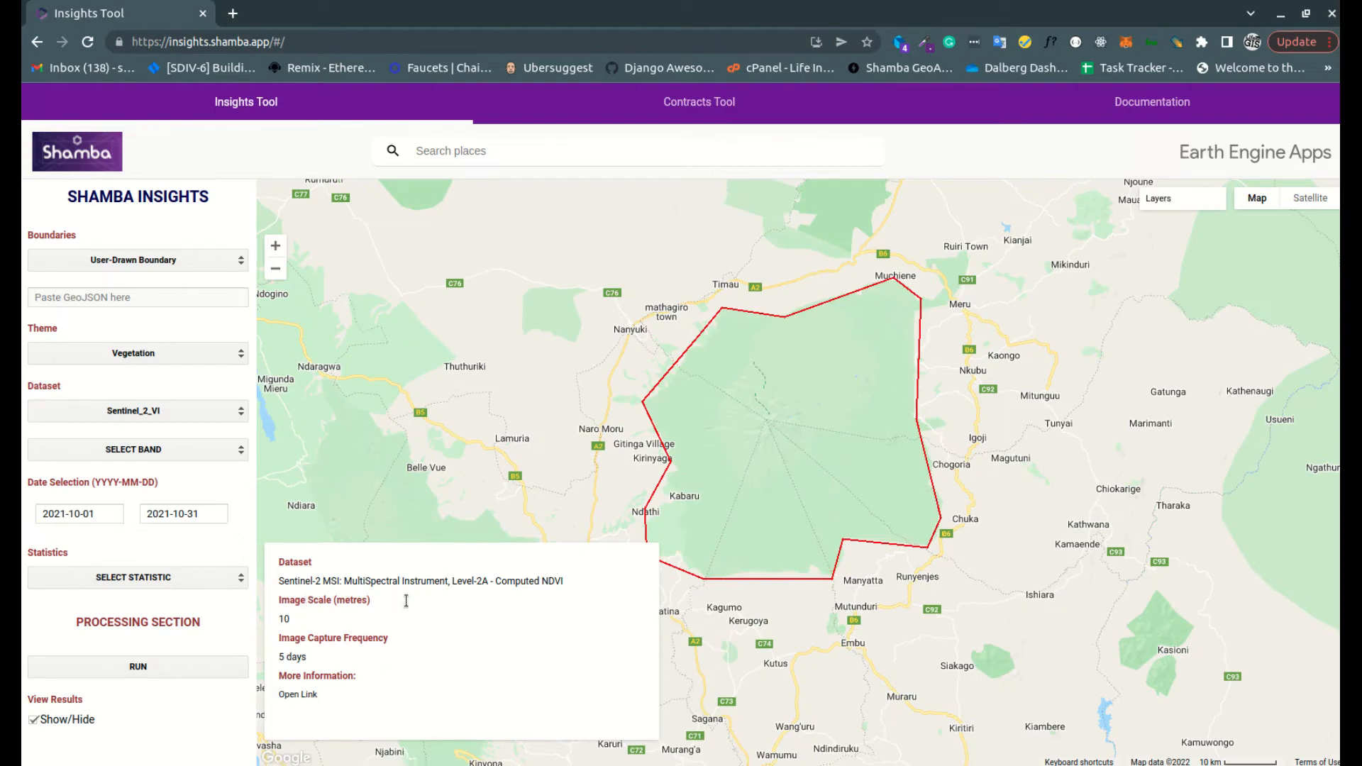
pyautogui.click(172, 449)
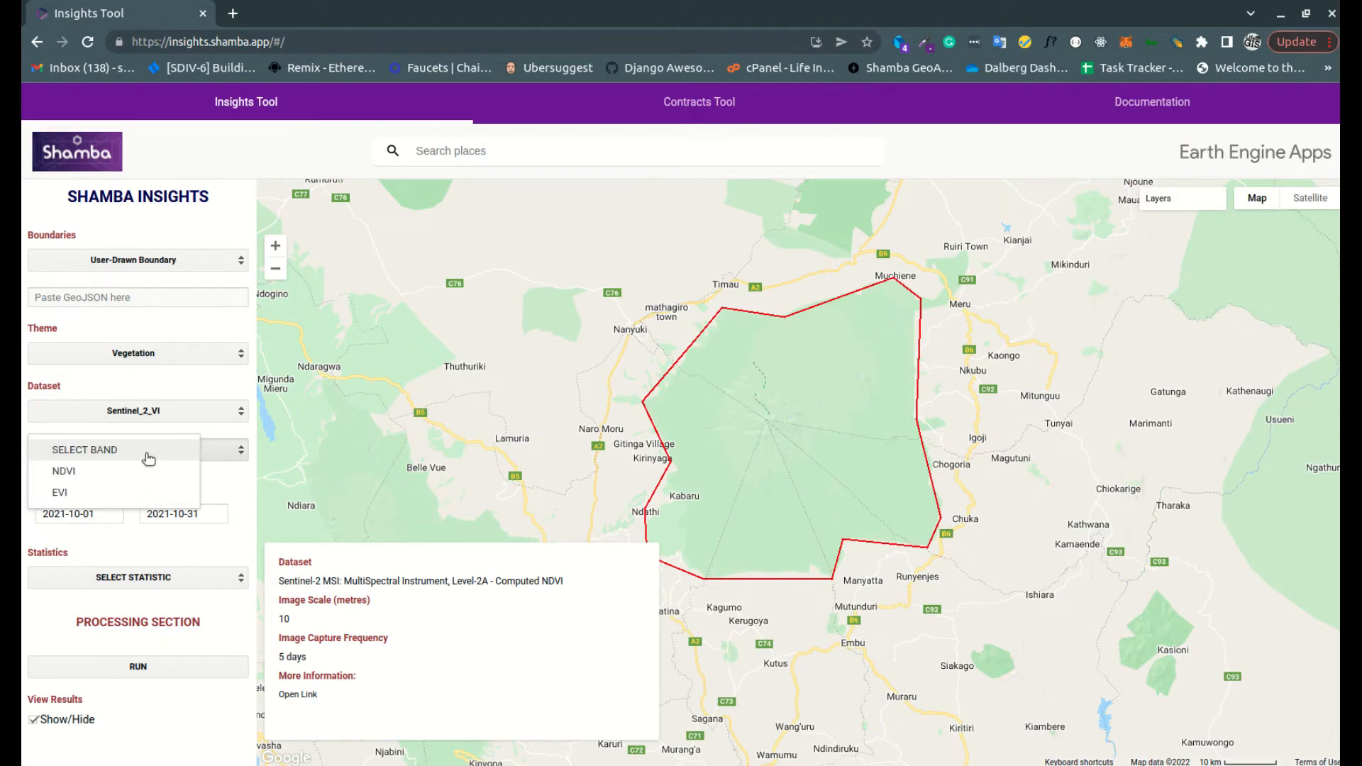
pyautogui.click(78, 474)
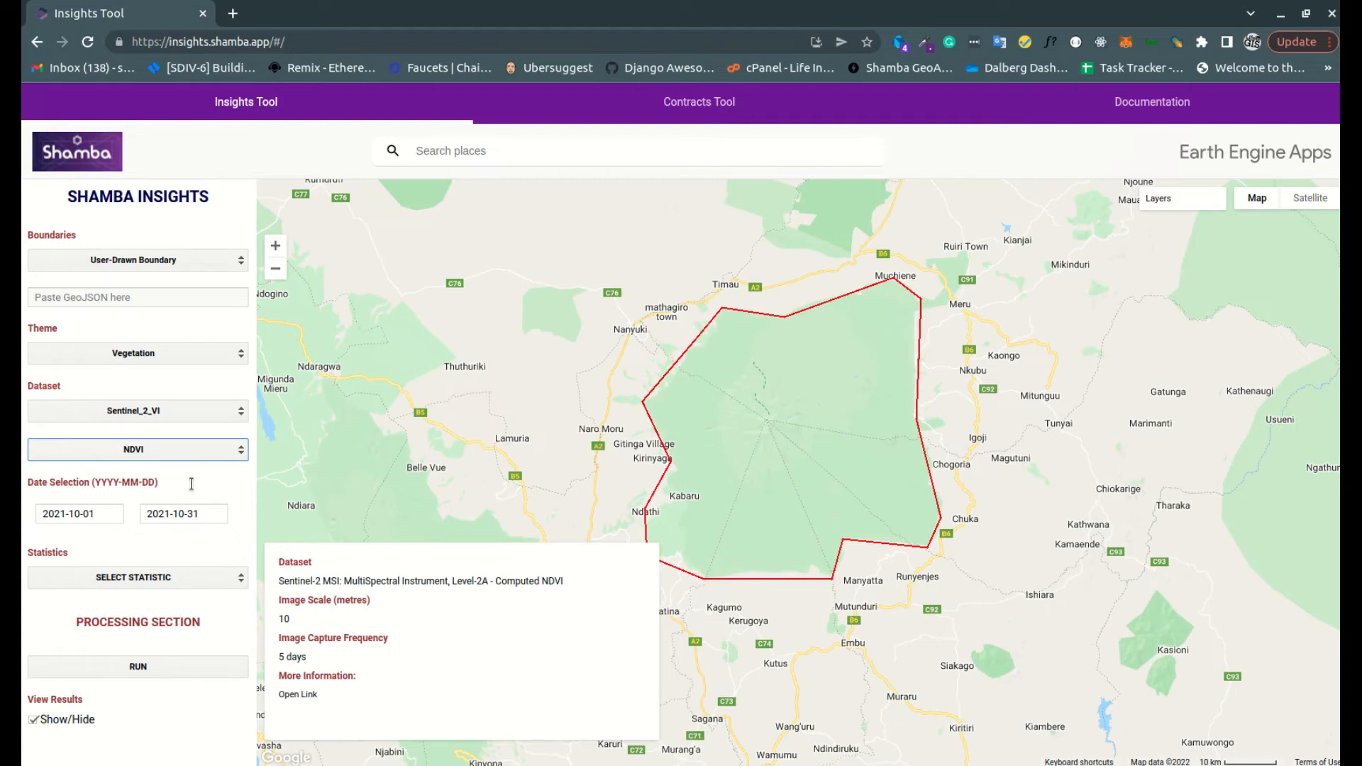
pyautogui.click(100, 512)
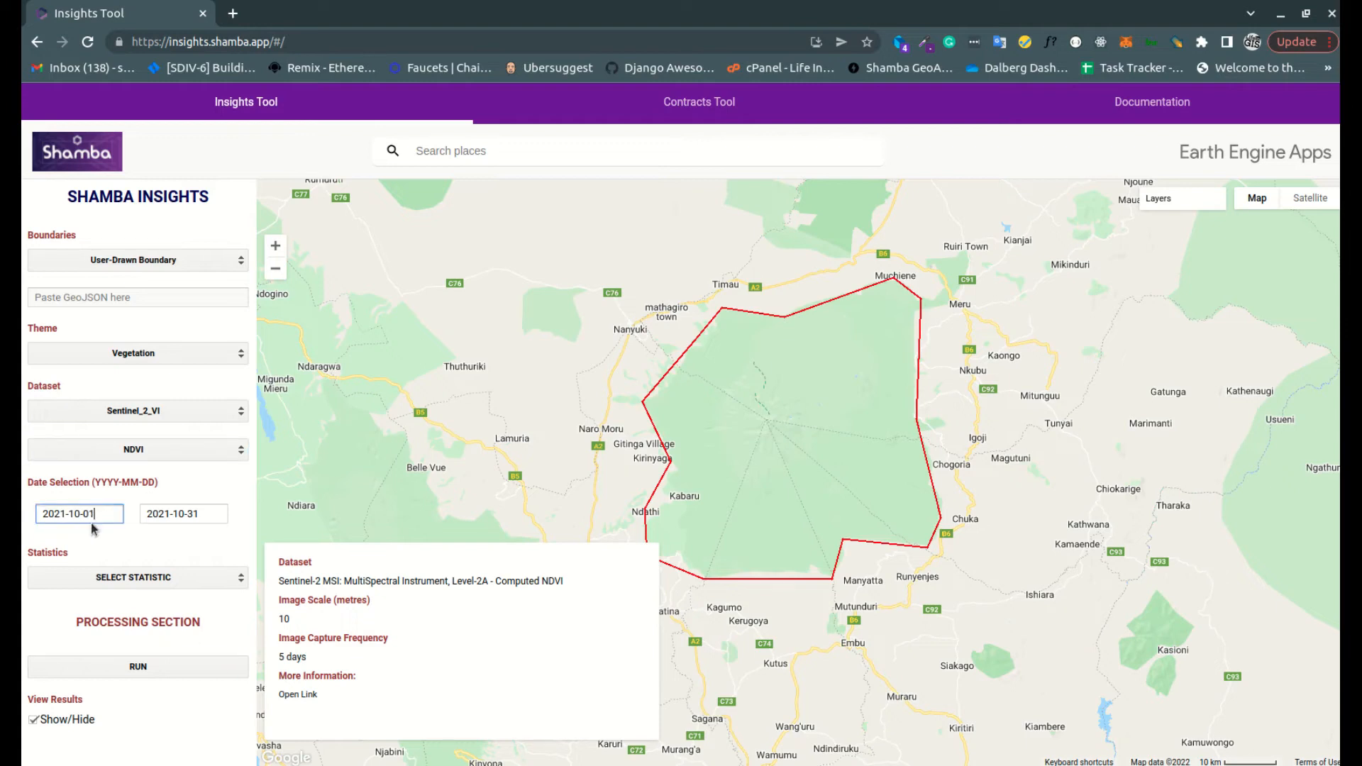
pyautogui.press('Tab')
pyautogui.click(98, 513)
pyautogui.click(201, 515)
pyautogui.click(93, 510)
pyautogui.click(197, 513)
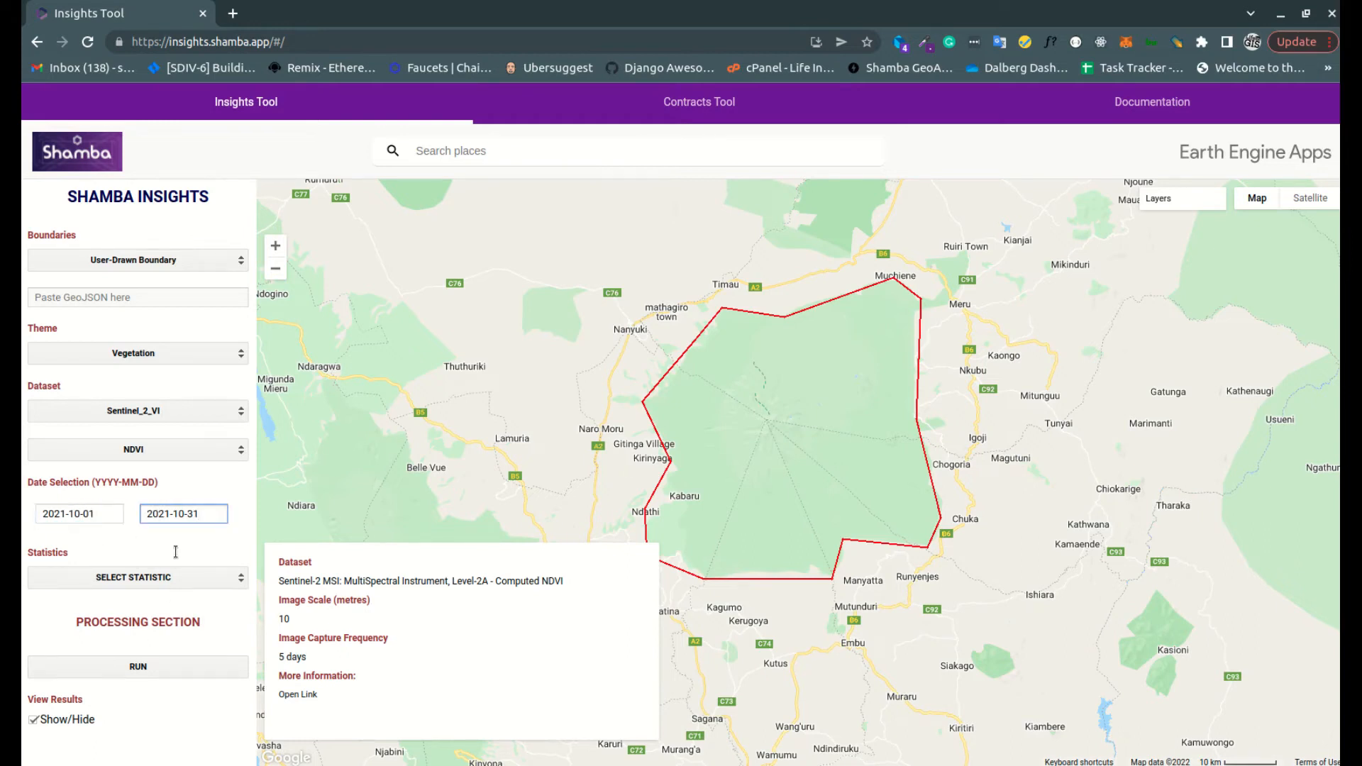
# Choose Mean as the statistic and run the analysis for the drawn region
pyautogui.click(123, 581)
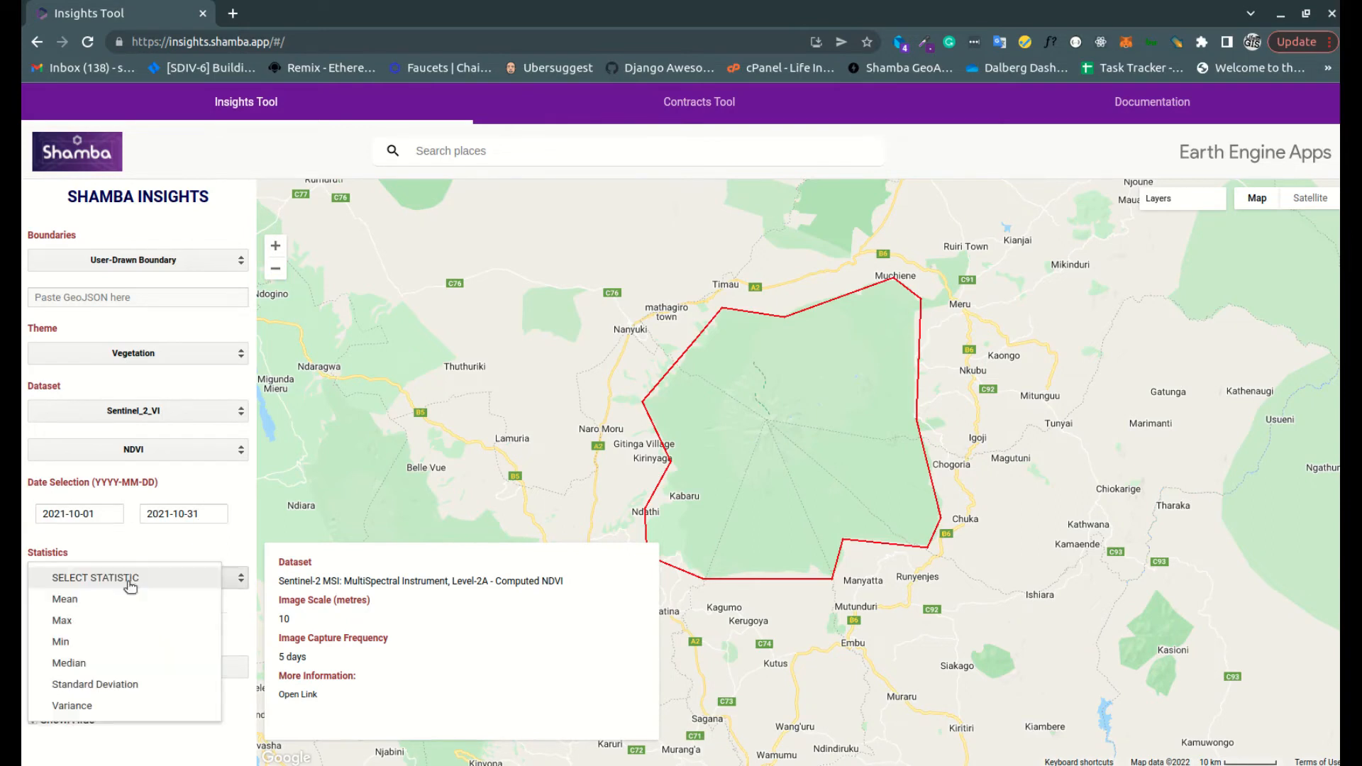
pyautogui.click(98, 599)
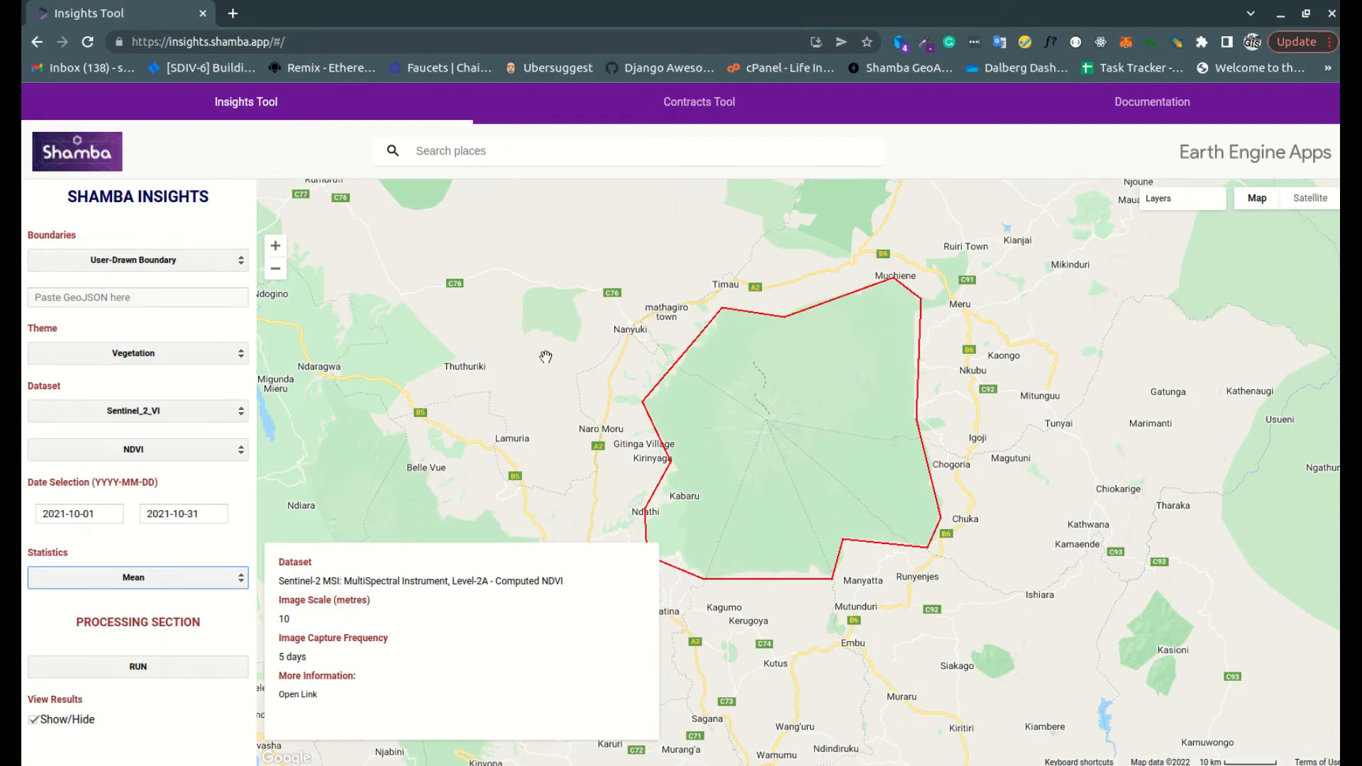
pyautogui.click(140, 669)
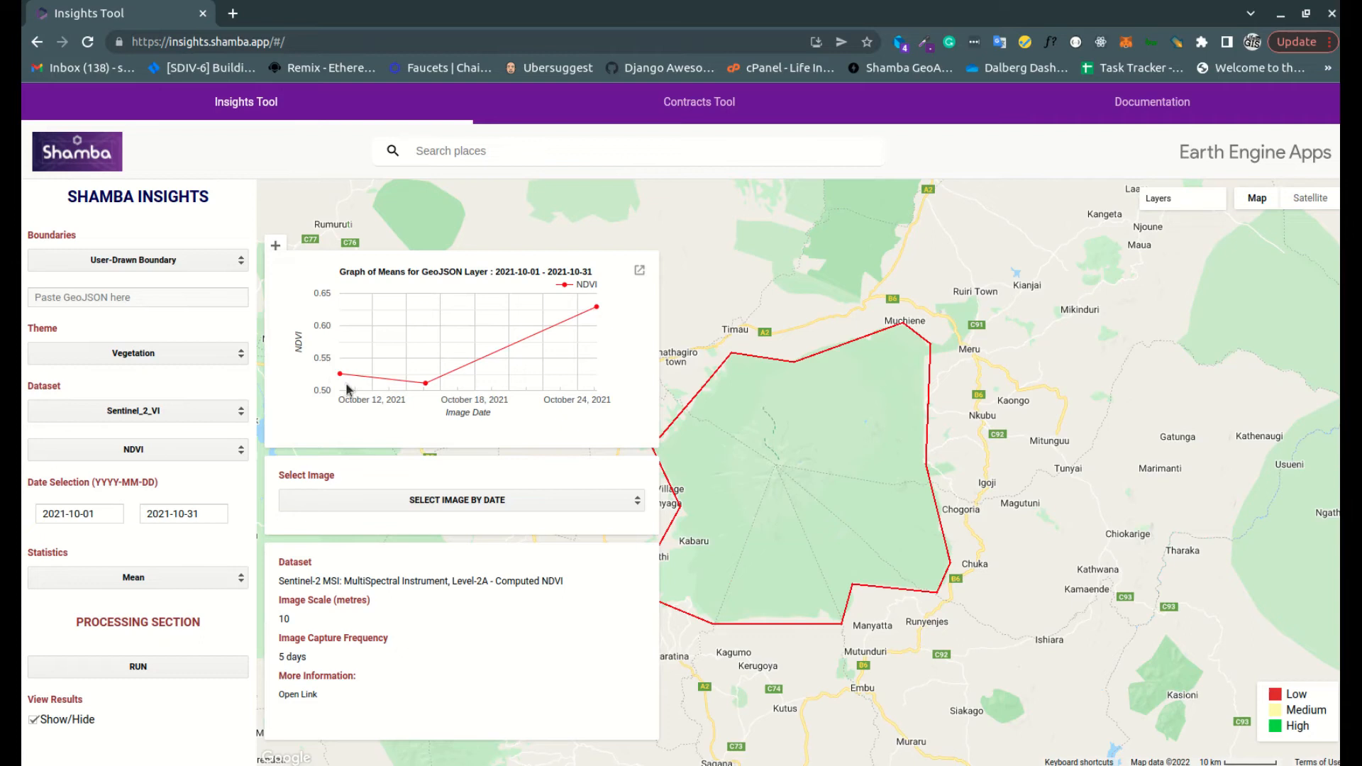
# Check the first and last points of the NDVI graph and display the 2021-10-15 image on the map
pyautogui.moveTo(342, 378)
pyautogui.moveTo(598, 310)
pyautogui.click(450, 505)
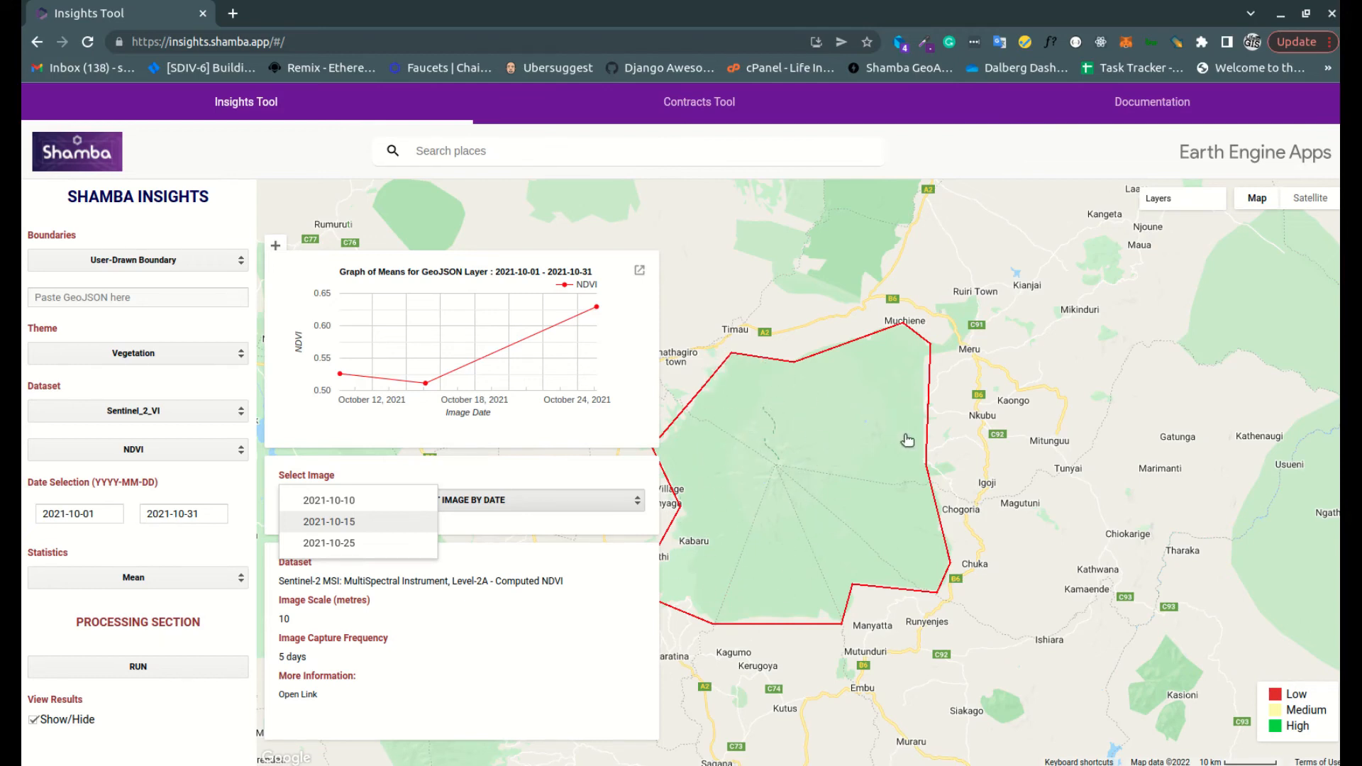
pyautogui.press('Return')
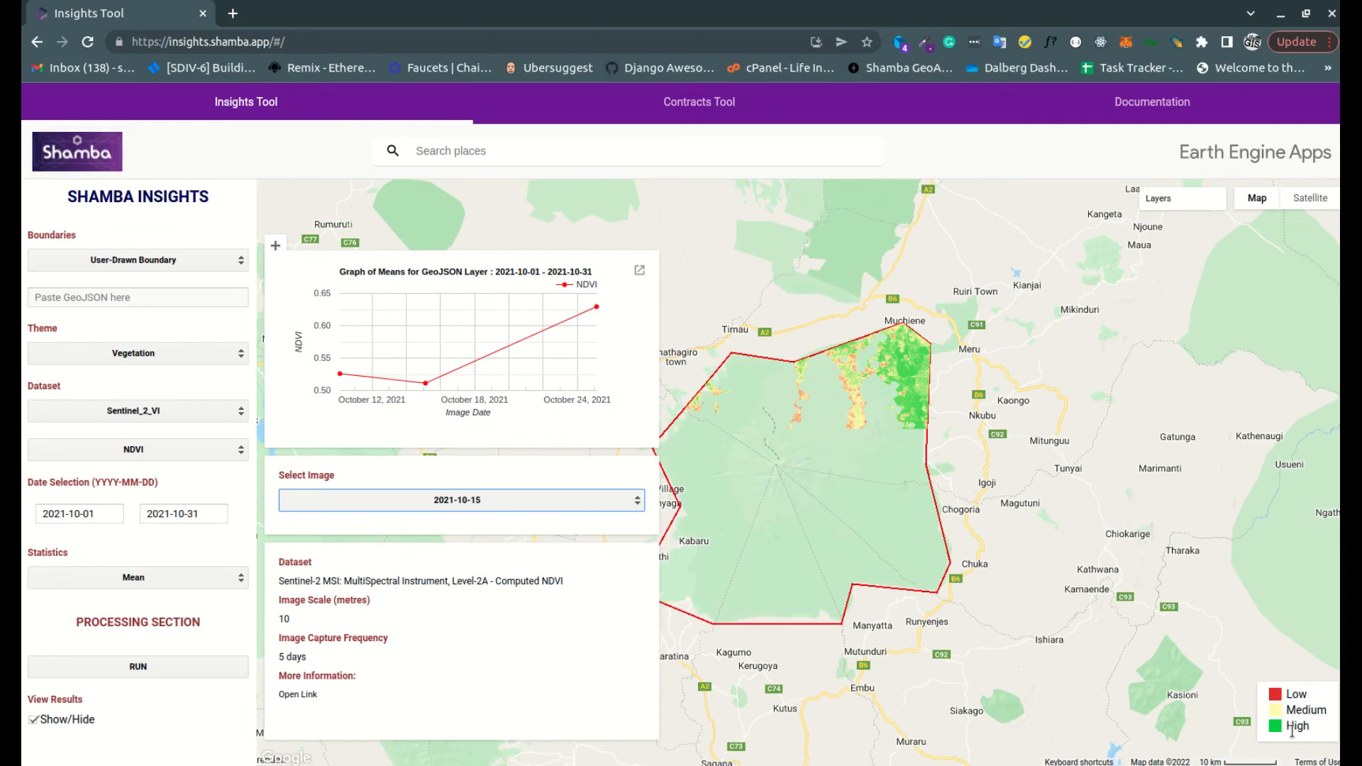
# Examine the 2021-10-15 NDVI layer within the boundary at close and wide range against the Low, Medium and High legend
pyautogui.moveTo(944, 418); pyautogui.dragTo(995, 390)
pyautogui.scroll(2, 937, 379)
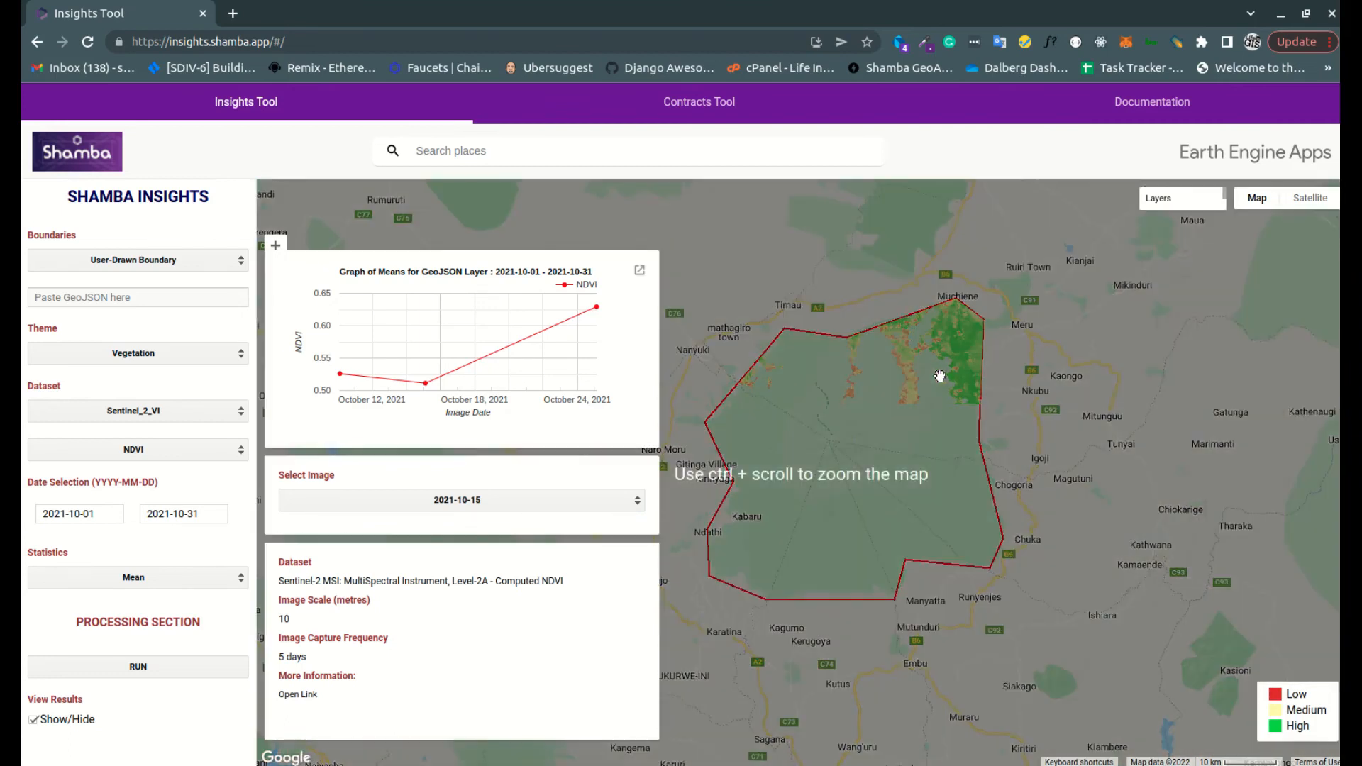
pyautogui.scroll(2, 933, 385)
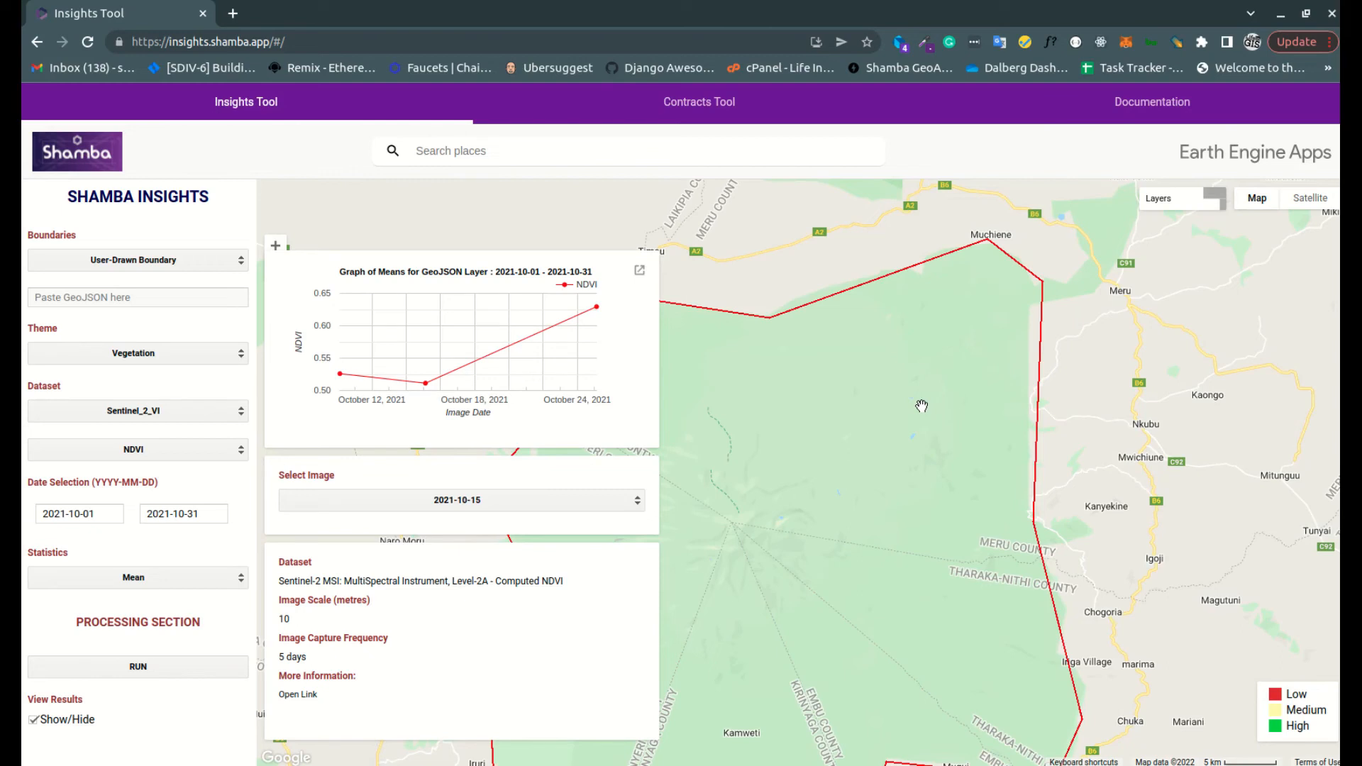
pyautogui.scroll(-2, 921, 406)
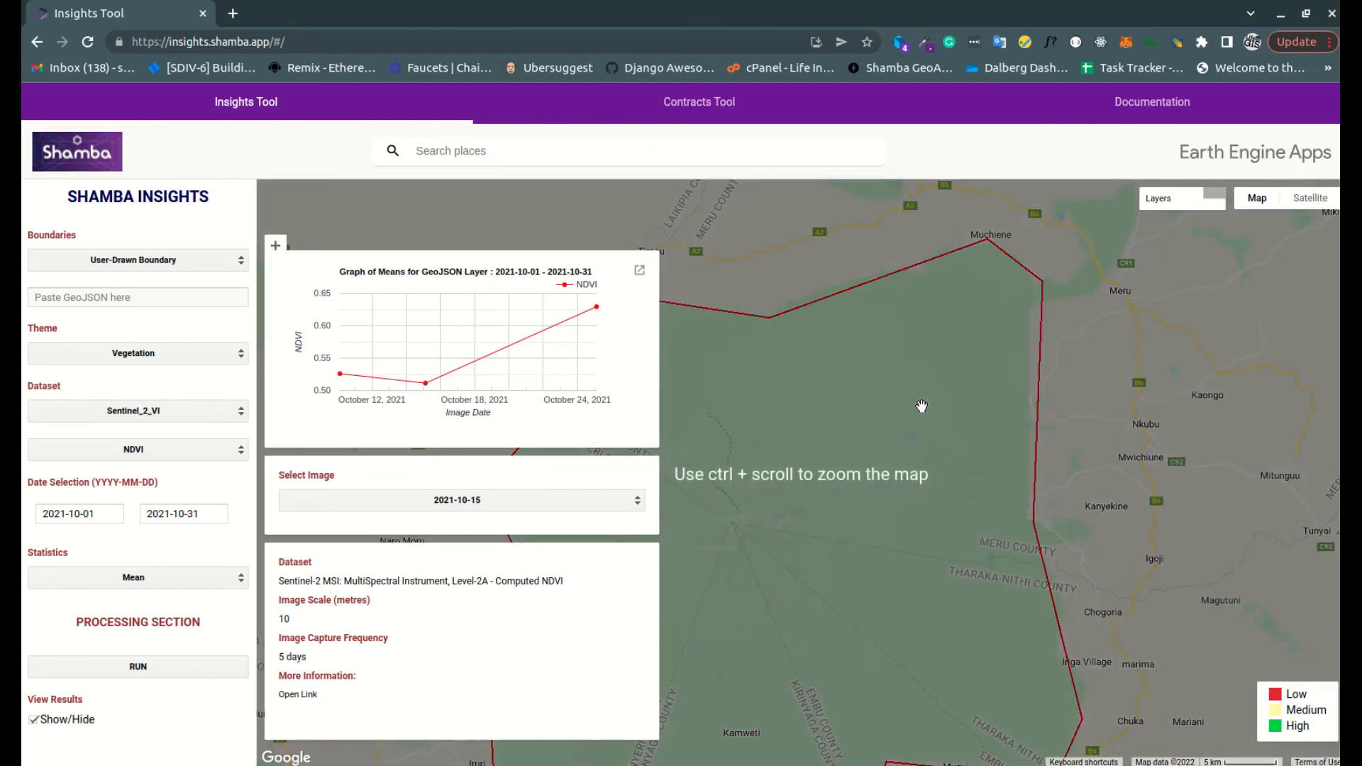
pyautogui.keyDown('ctrl'); pyautogui.scroll(-1, 924, 412); pyautogui.keyUp('ctrl')
pyautogui.moveTo(929, 458); pyautogui.dragTo(974, 419)
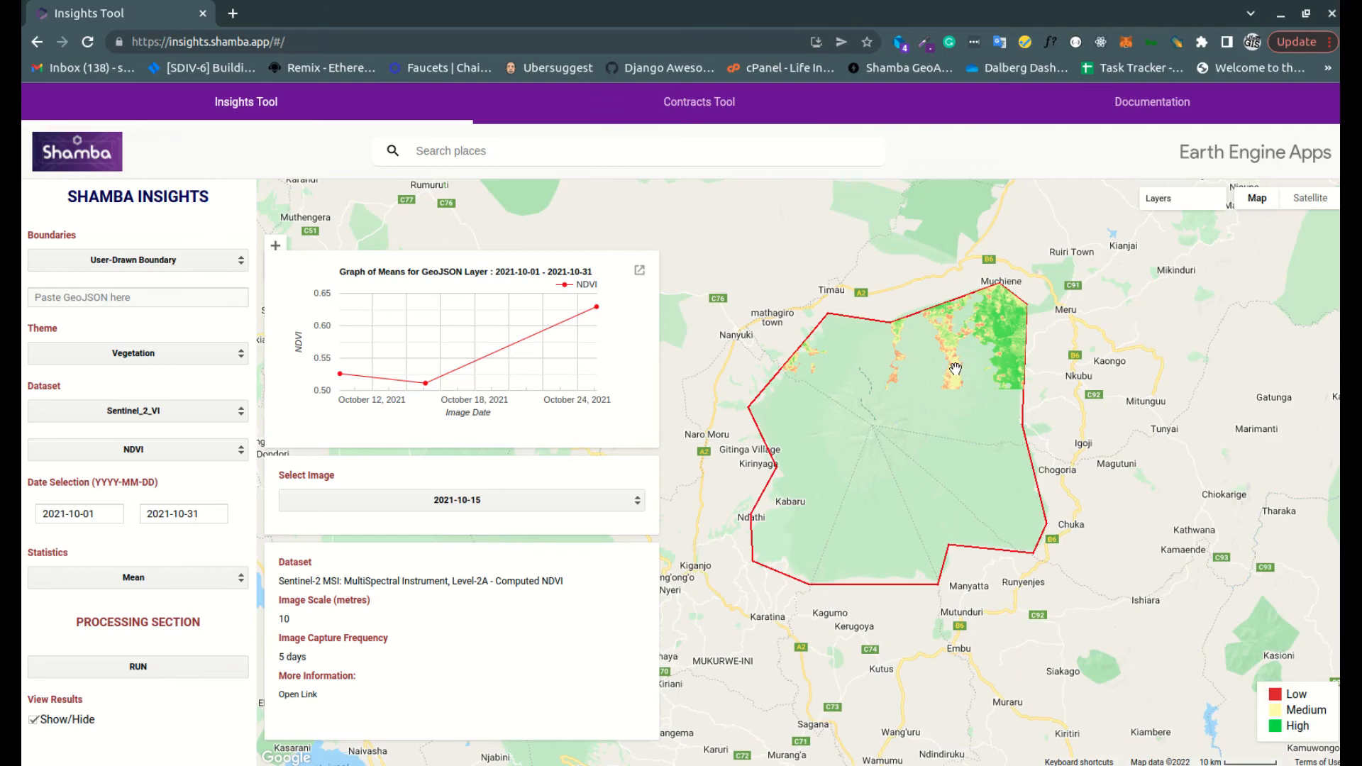
pyautogui.scroll(-2, 947, 325)
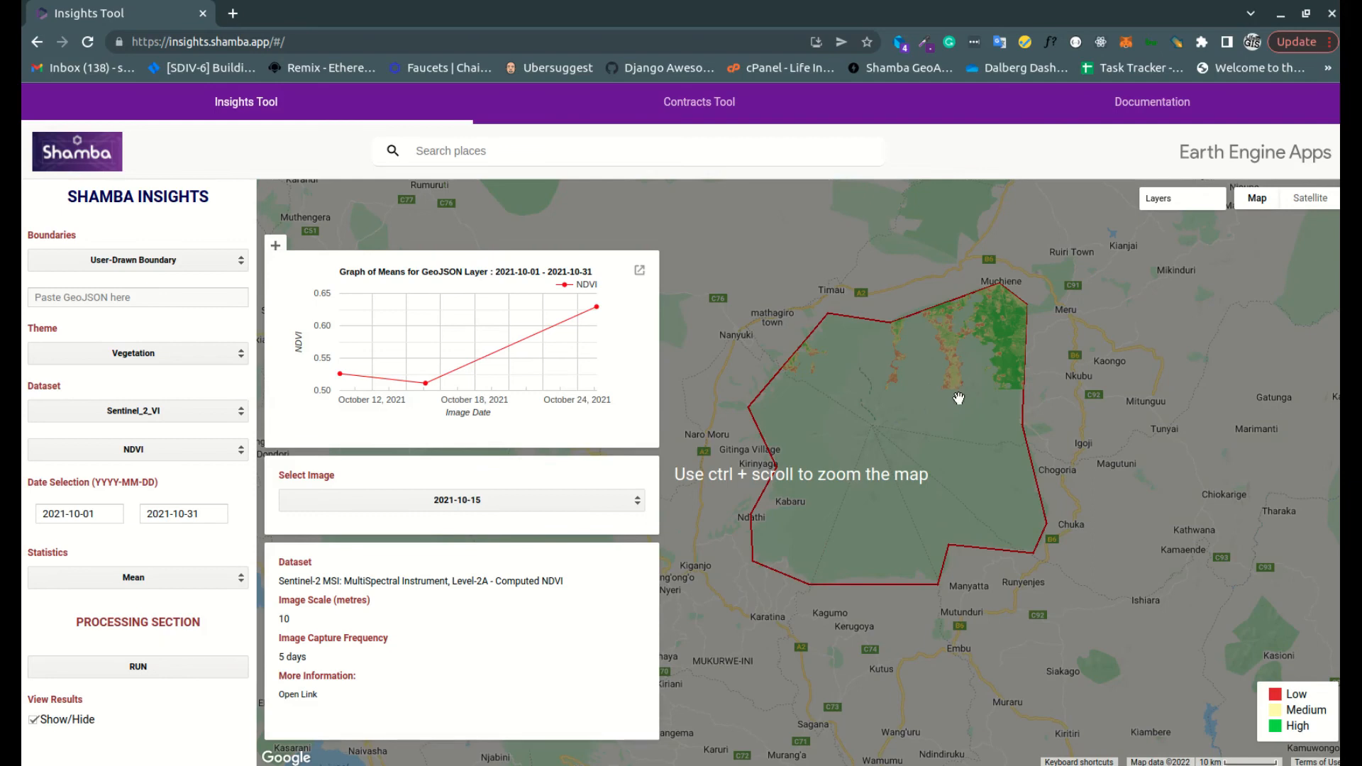
# Display the 2021-10-25 image on the map and examine its NDVI coverage inside the boundary
pyautogui.keyDown('ctrl'); pyautogui.scroll(1, 954, 349); pyautogui.keyUp('ctrl')
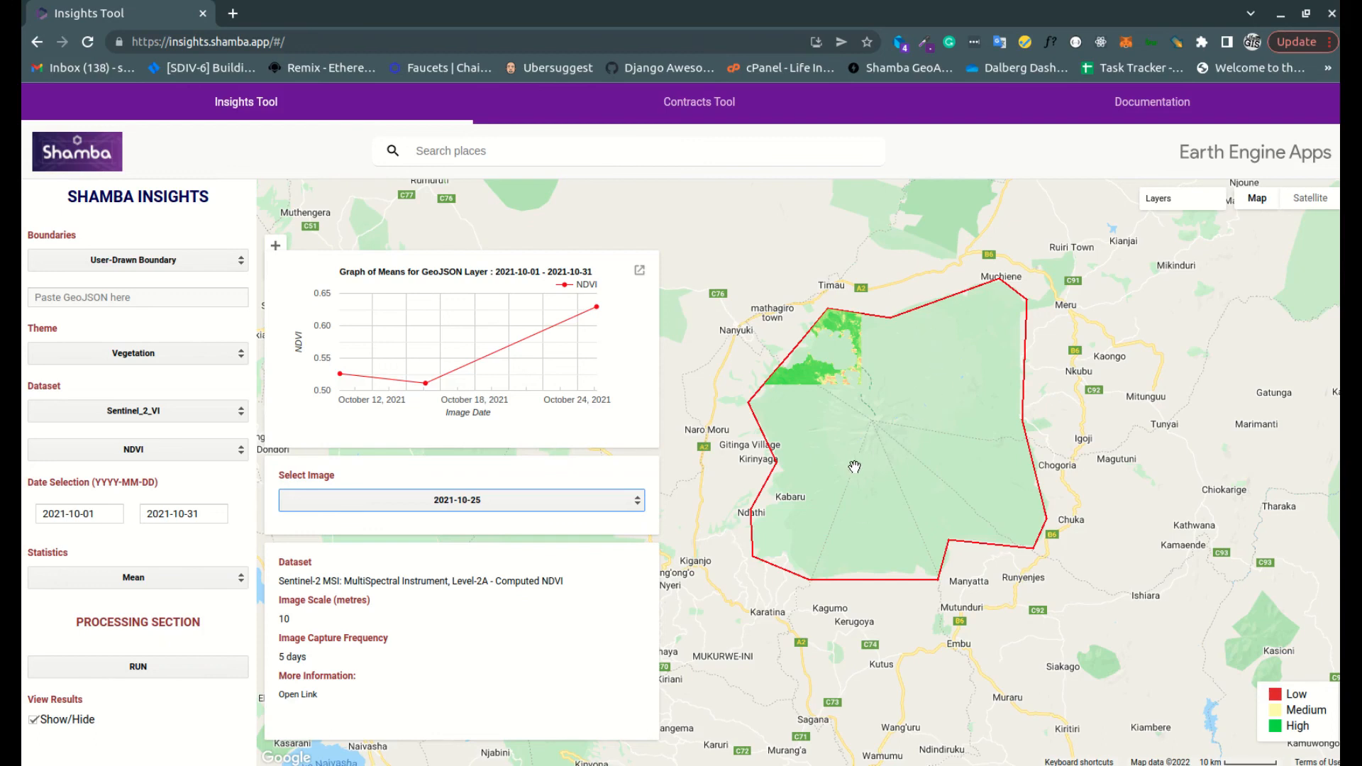
pyautogui.moveTo(890, 397); pyautogui.dragTo(890, 381)
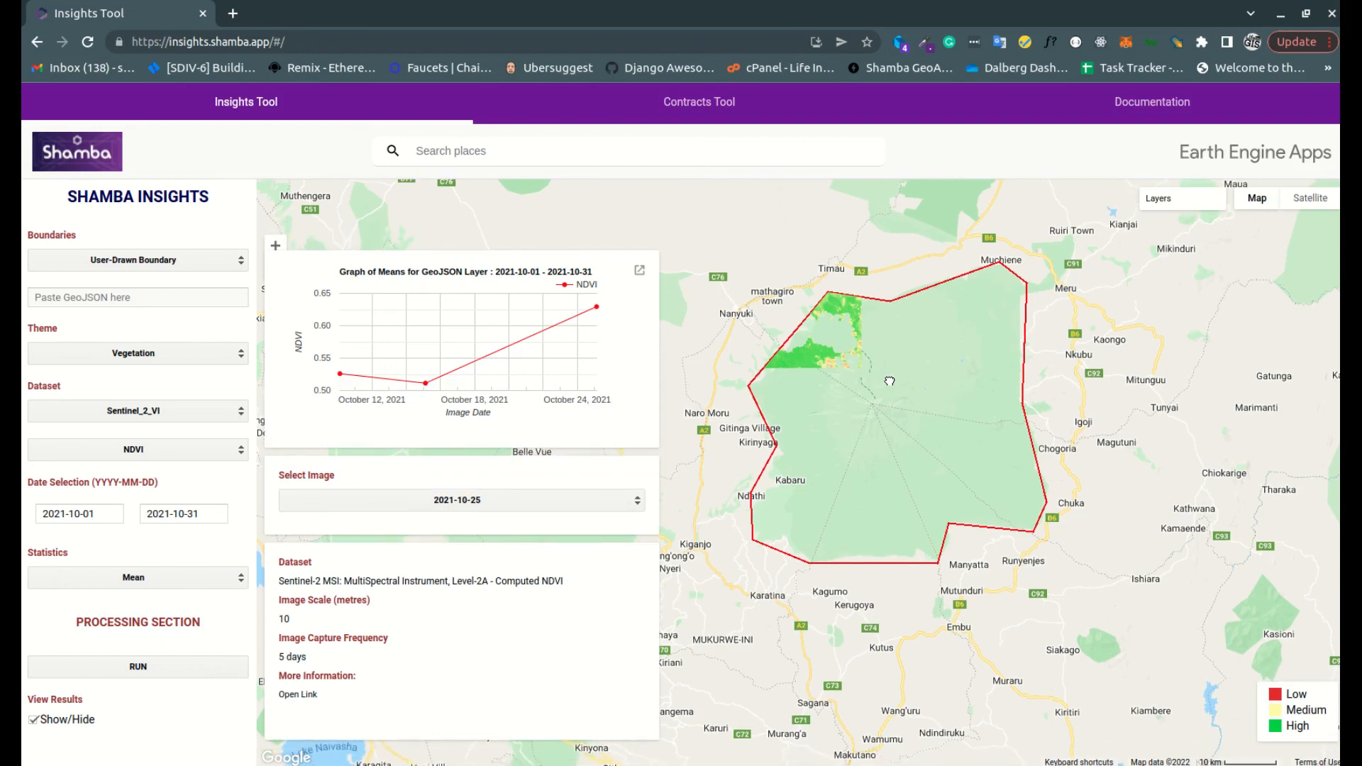